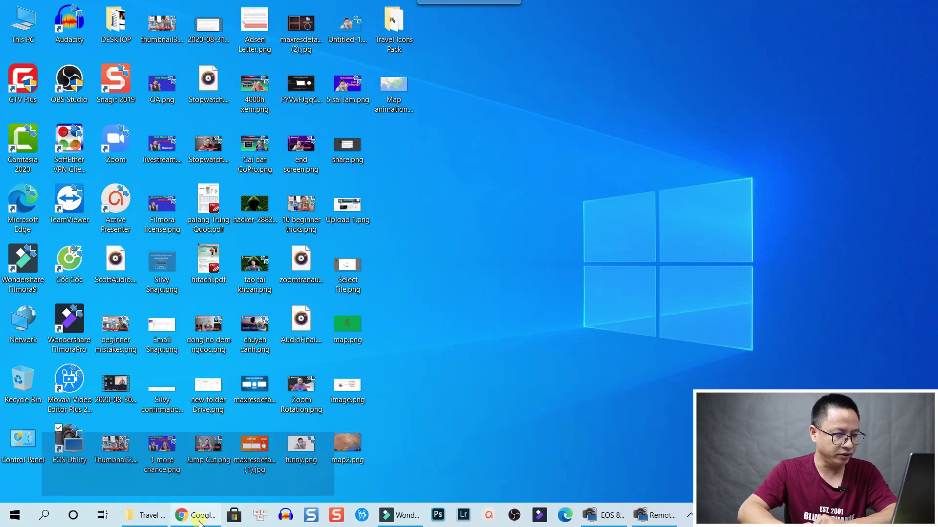
# Bring the Google Maps view of Asia, from India to Japan, to the front and launch Snagit.
pyautogui.click(199, 518)
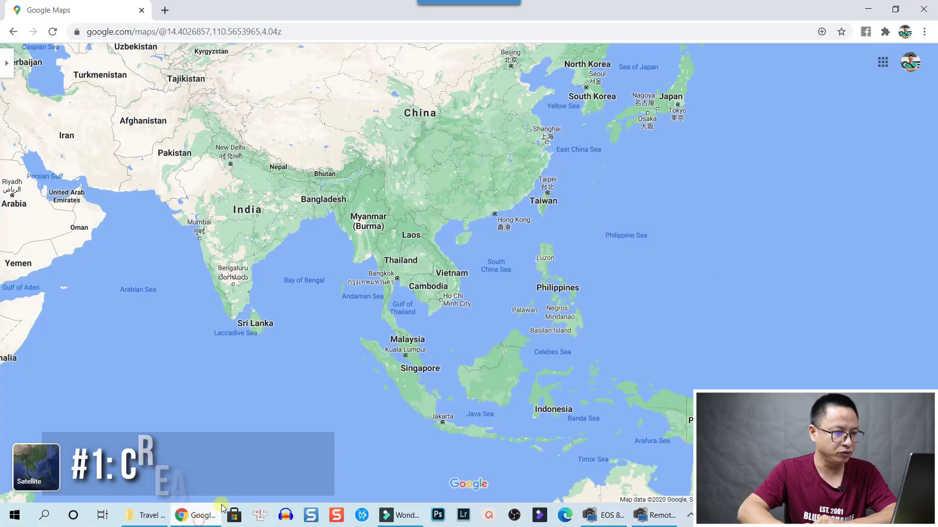
pyautogui.click(345, 516)
# Take a full-screen Snagit image capture of the map and trim it to 1652 x 812 px.
pyautogui.moveTo(498, 5)
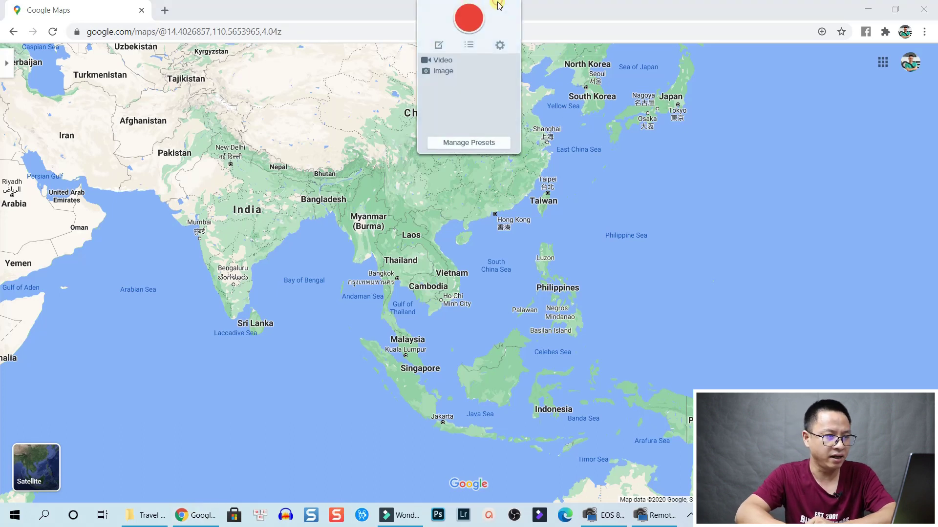
pyautogui.click(441, 72)
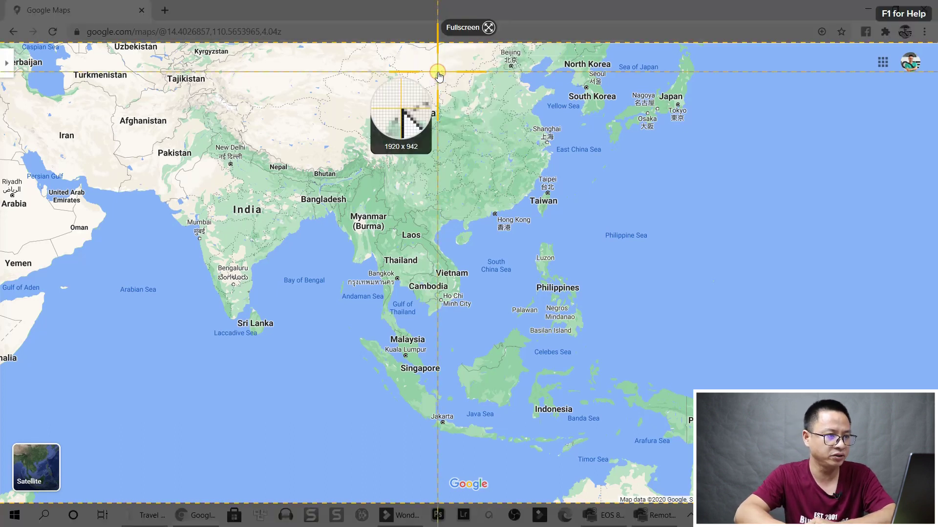
pyautogui.click(459, 172)
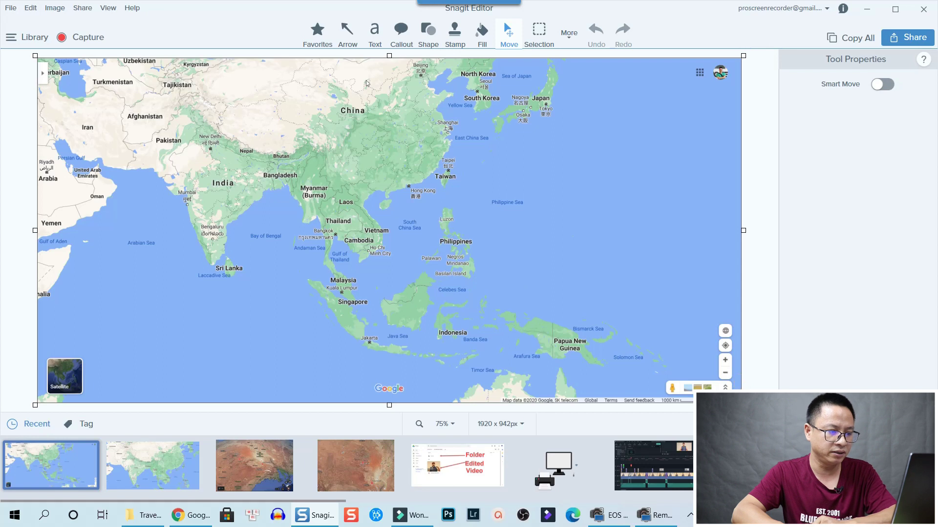
pyautogui.moveTo(743, 405); pyautogui.dragTo(683, 382)
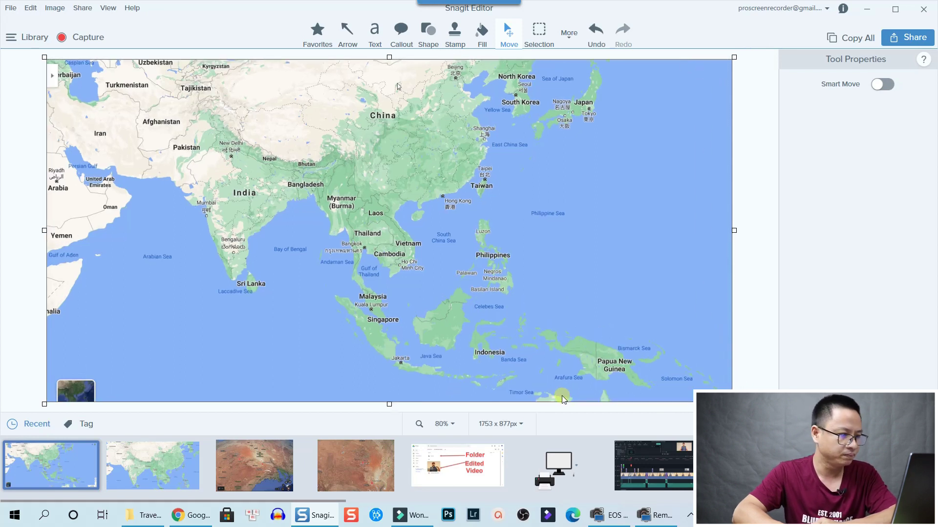
pyautogui.moveTo(44, 404); pyautogui.dragTo(84, 379)
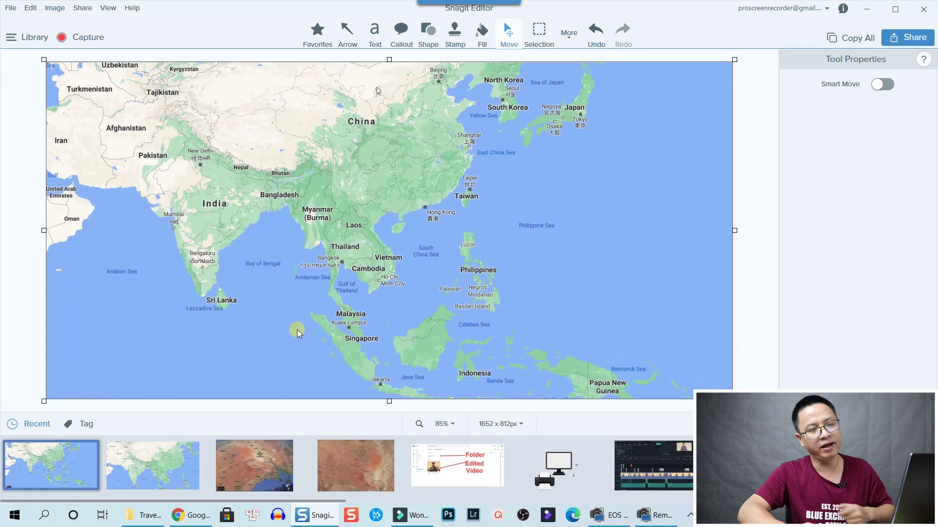
# Save the trimmed capture to the Desktop as map1.png.
pyautogui.click(899, 39)
pyautogui.click(752, 83)
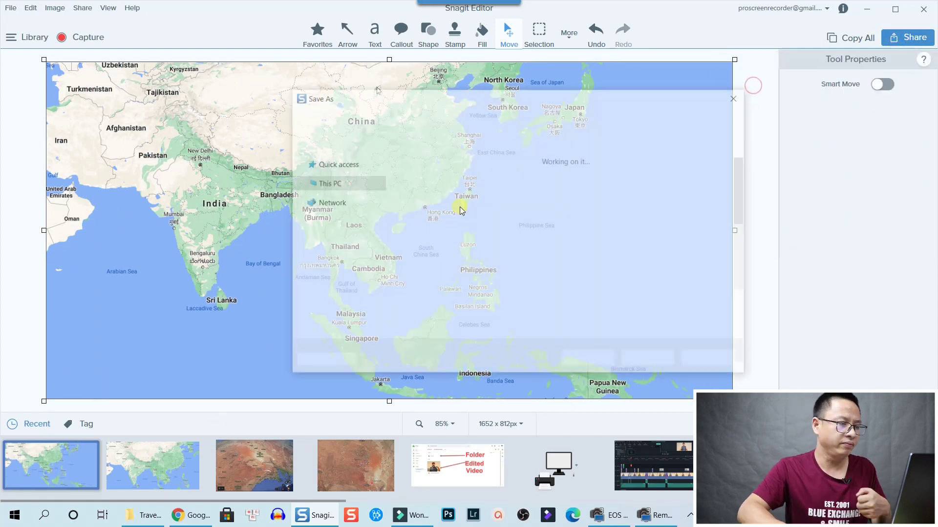
pyautogui.write('map')
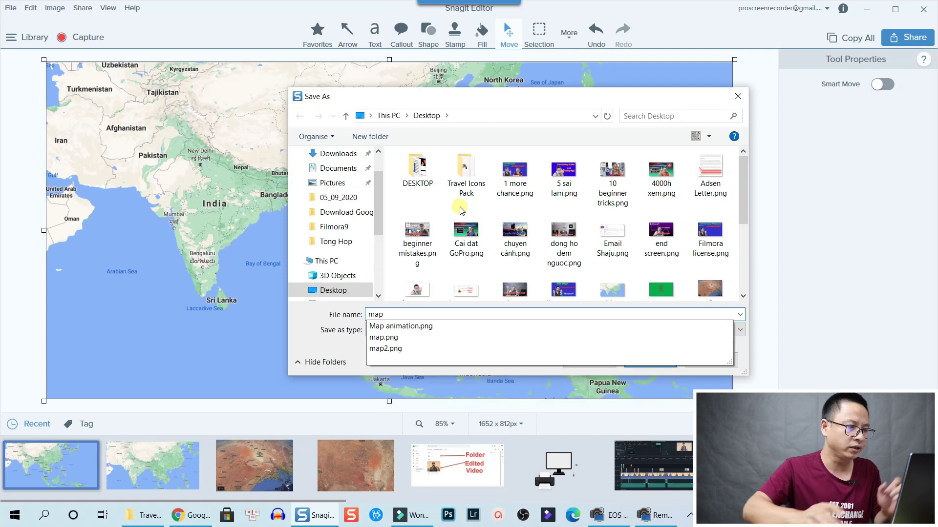
pyautogui.write('1')
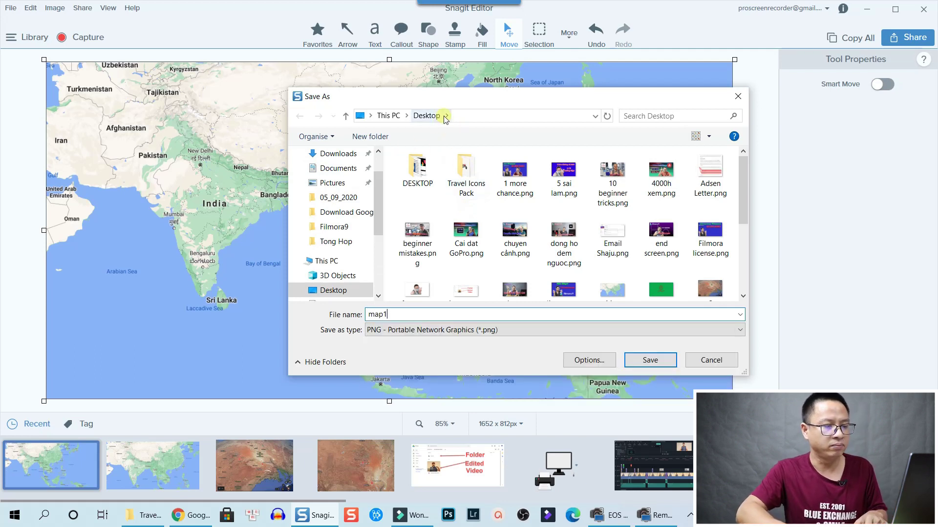
pyautogui.click(647, 360)
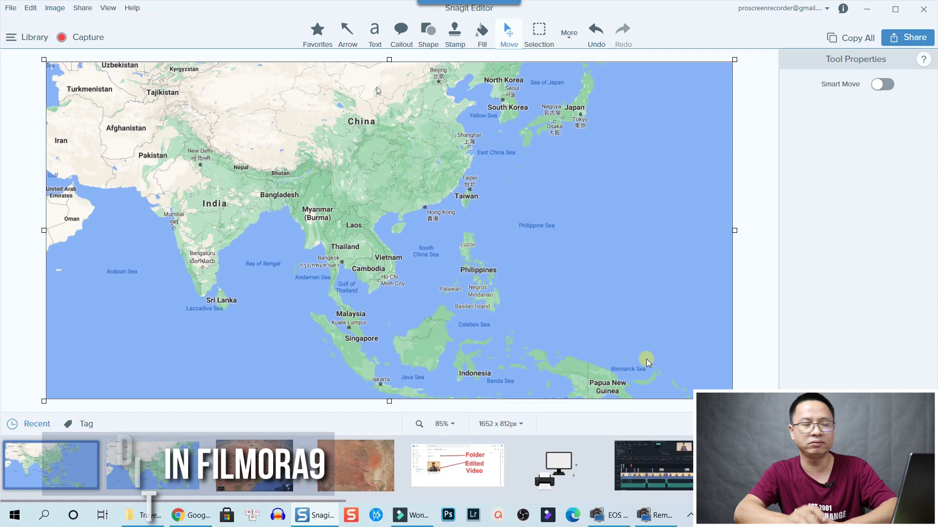
# Minimize Snagit and Chrome, bring up Filmora9 and play the existing map animation from the start.
pyautogui.click(868, 10)
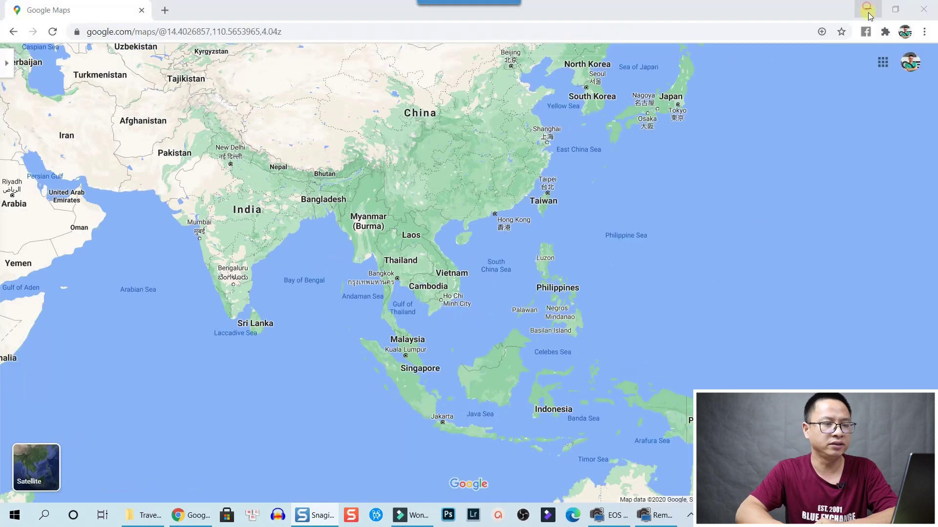
pyautogui.click(882, 13)
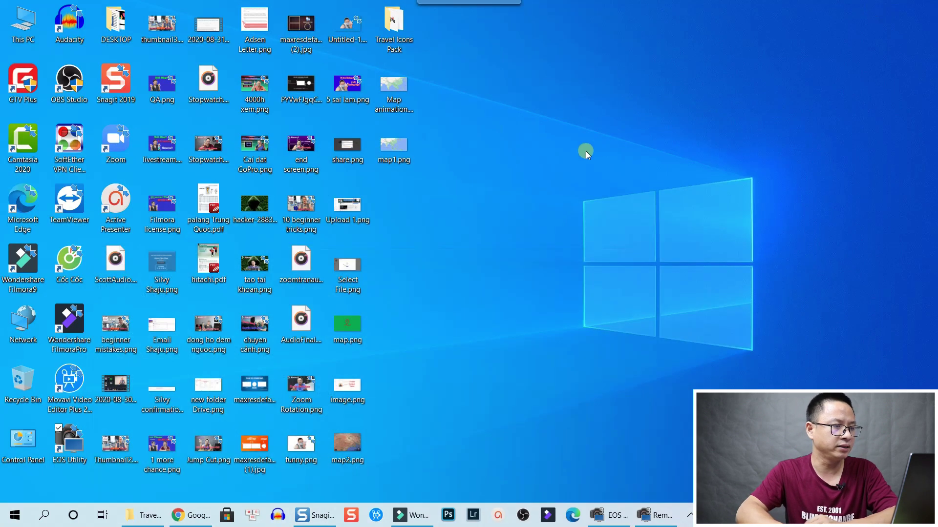
pyautogui.click(394, 147)
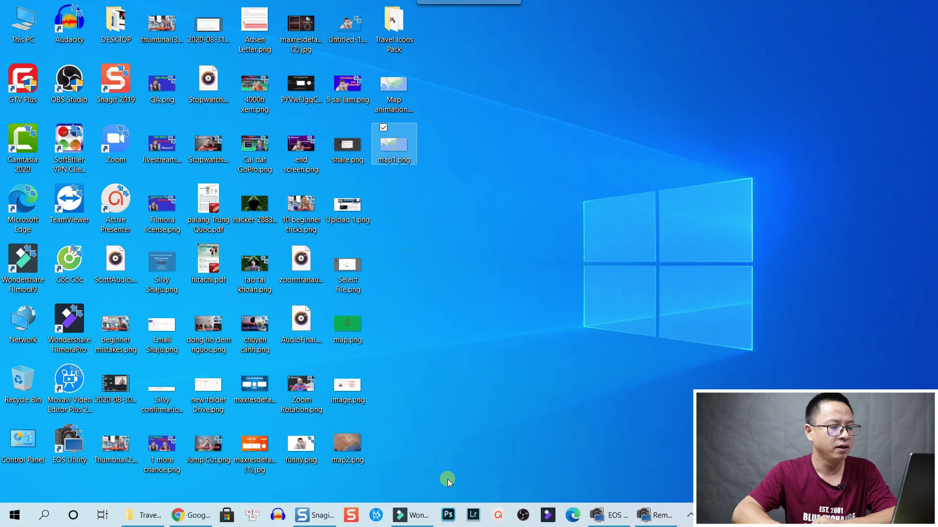
pyautogui.click(417, 517)
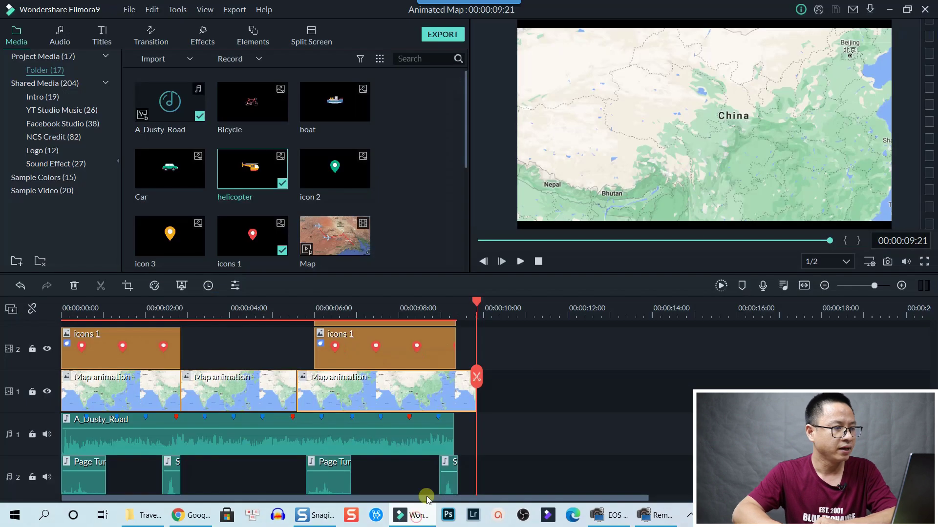
pyautogui.scroll(5, 322, 394)
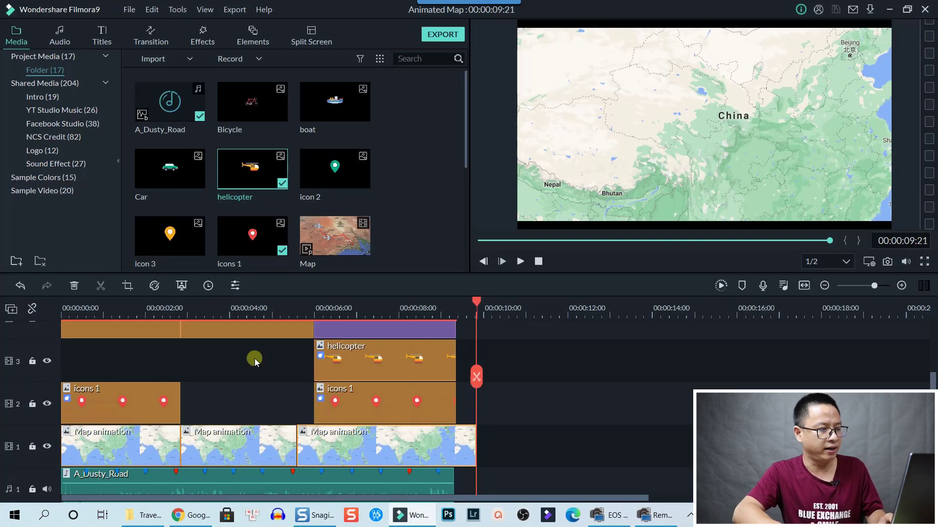
pyautogui.click(65, 314)
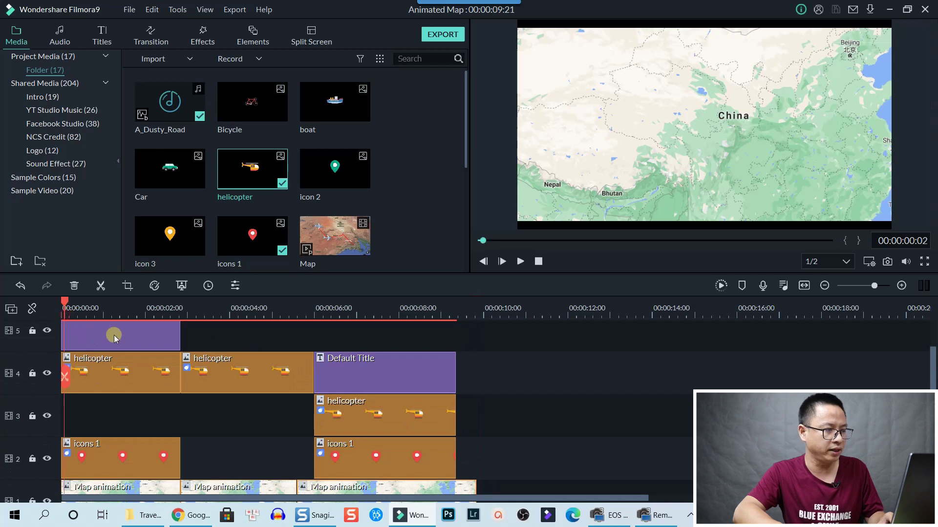
pyautogui.scroll(2, 142, 354)
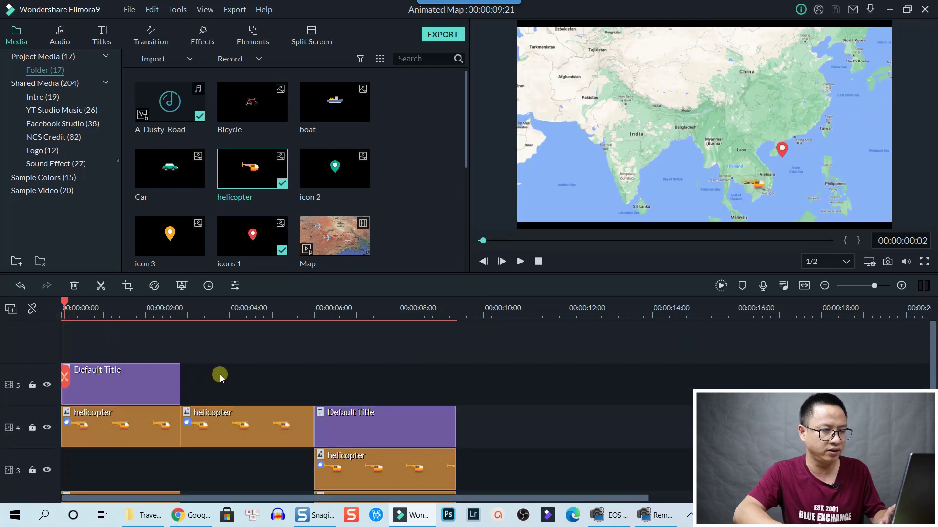
pyautogui.press('space')
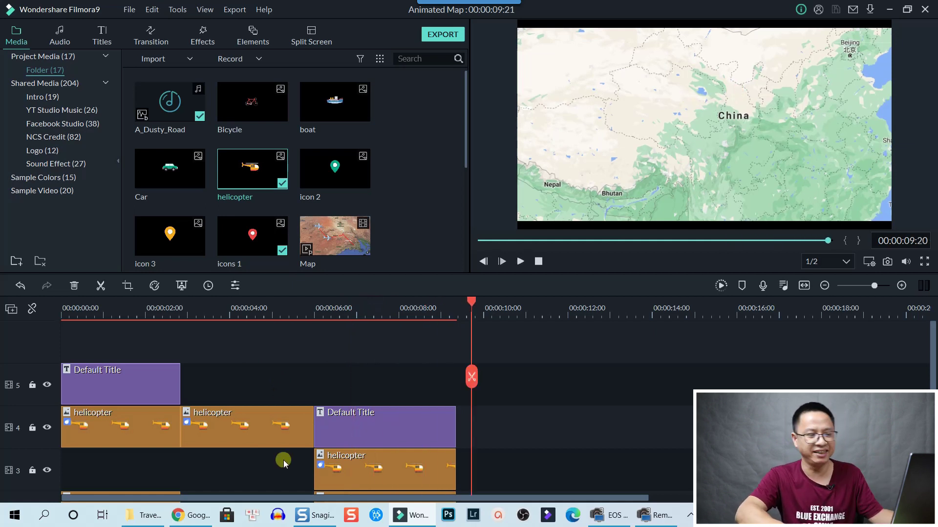
# Select and delete every clip on the Animated Map timeline, then show the desktop.
pyautogui.click(282, 435)
pyautogui.hotkey('ctrl', 'a')
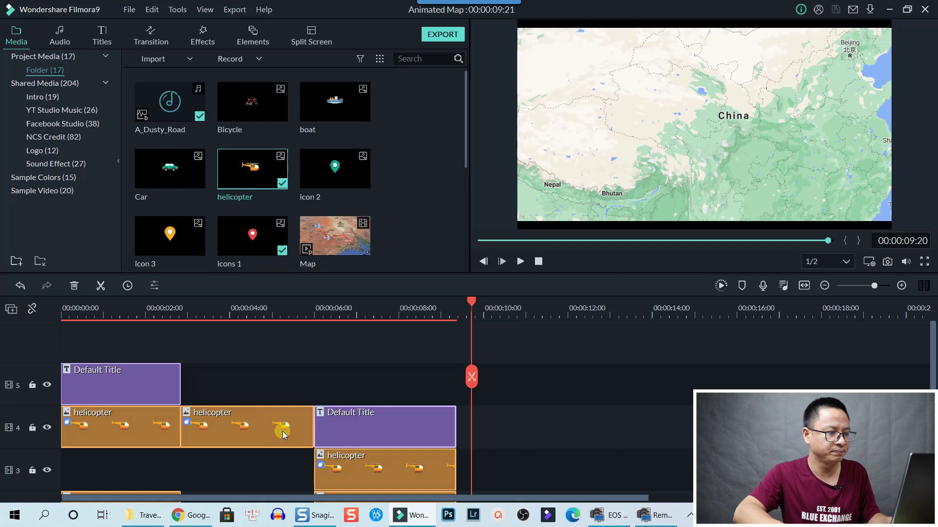
pyautogui.press('Delete')
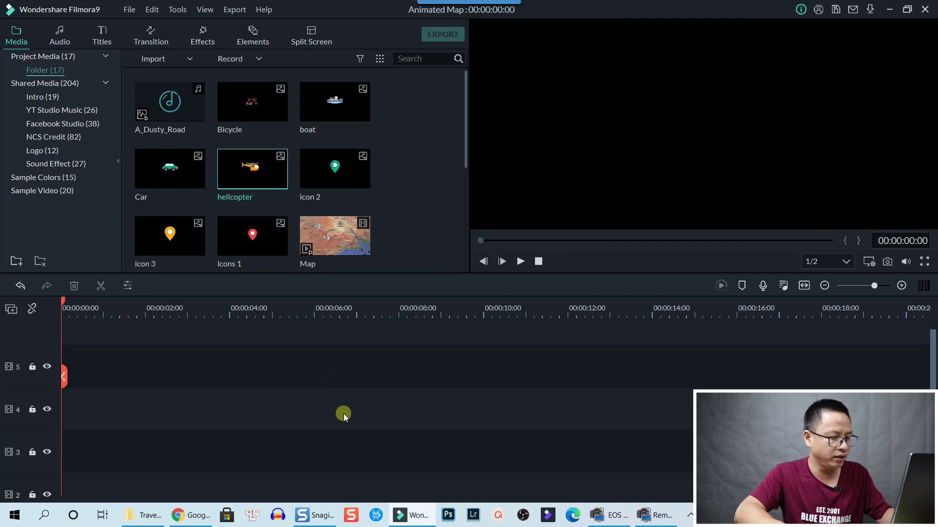
pyautogui.press('super+d')
# Import map1.png into Filmora9's media library, place it at the start of track 1 and preview it.
pyautogui.click(468, 288)
pyautogui.click(395, 154)
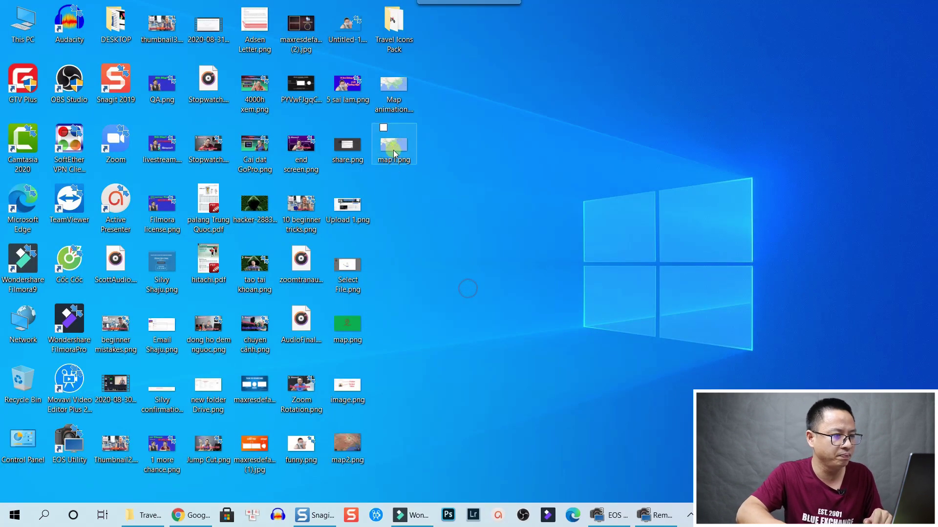
pyautogui.moveTo(395, 154); pyautogui.dragTo(418, 363)
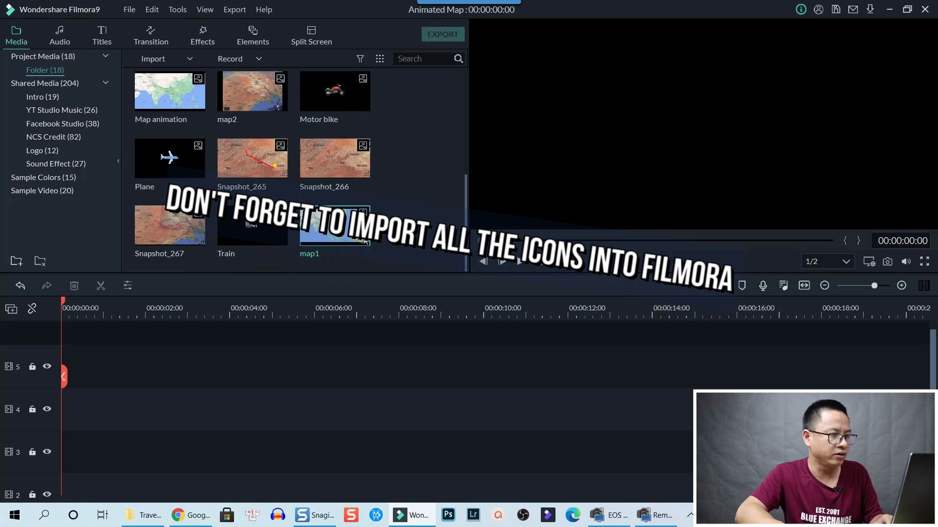
pyautogui.moveTo(362, 241); pyautogui.dragTo(60, 413)
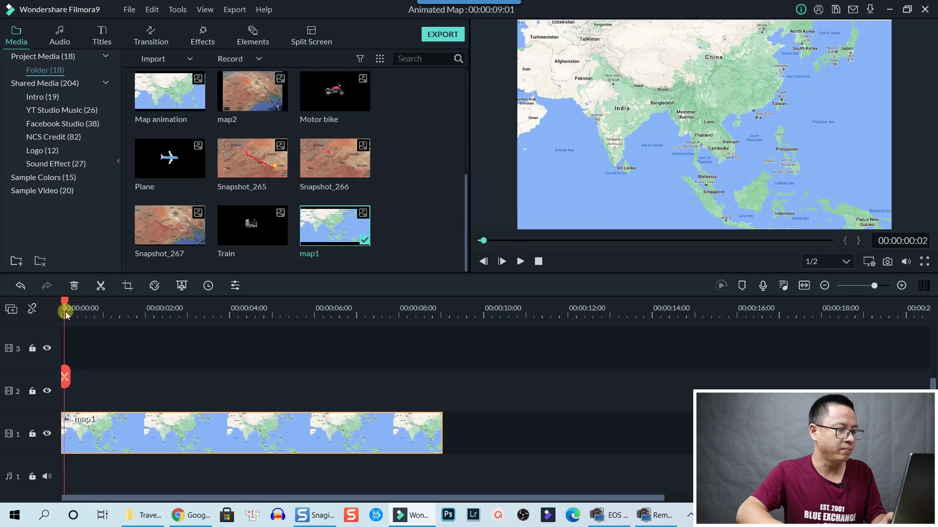
pyautogui.press('space')
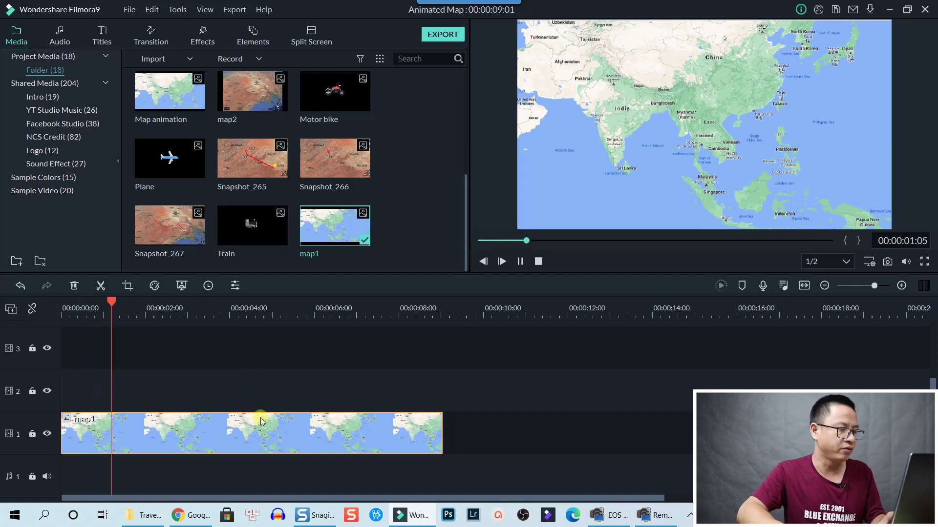
pyautogui.press('space')
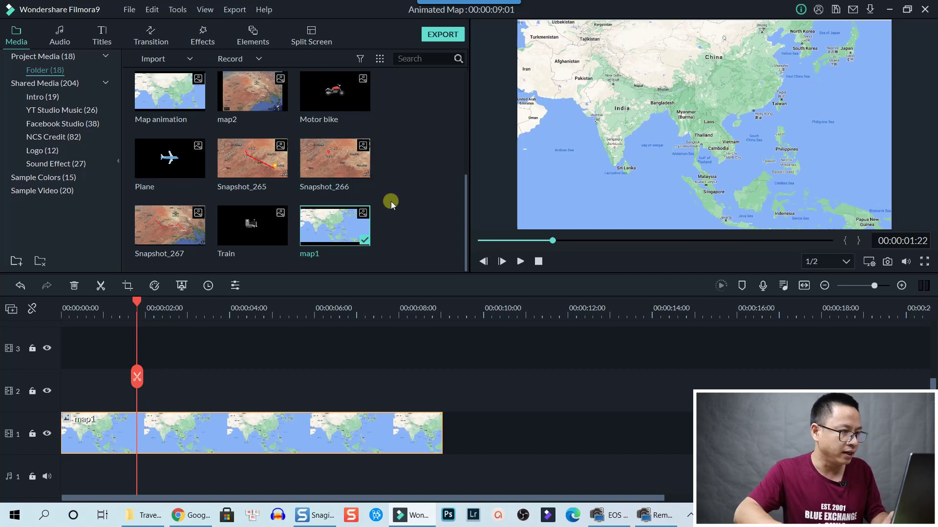
pyautogui.scroll(5, 397, 203)
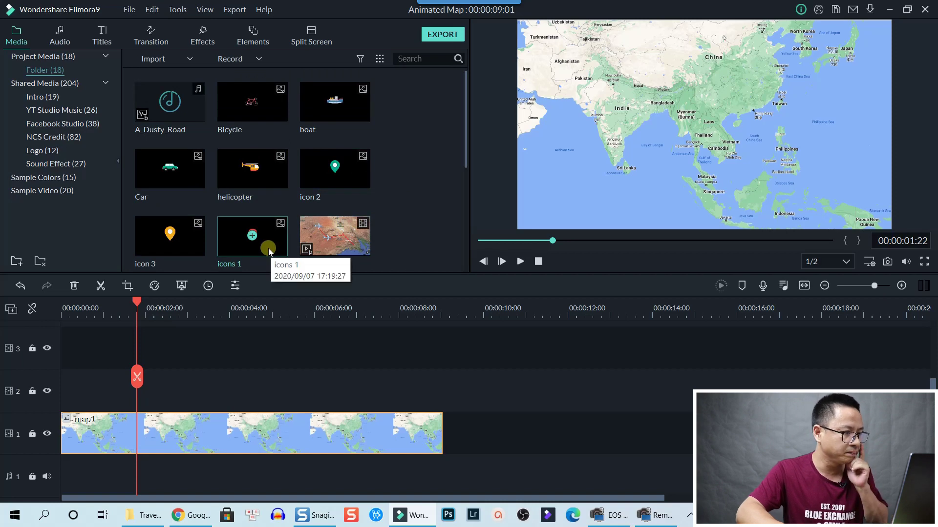
# Put the icons 1 pin at the start of track 2 and shrink it to a small marker over Vietnam.
pyautogui.moveTo(273, 251); pyautogui.dragTo(172, 394)
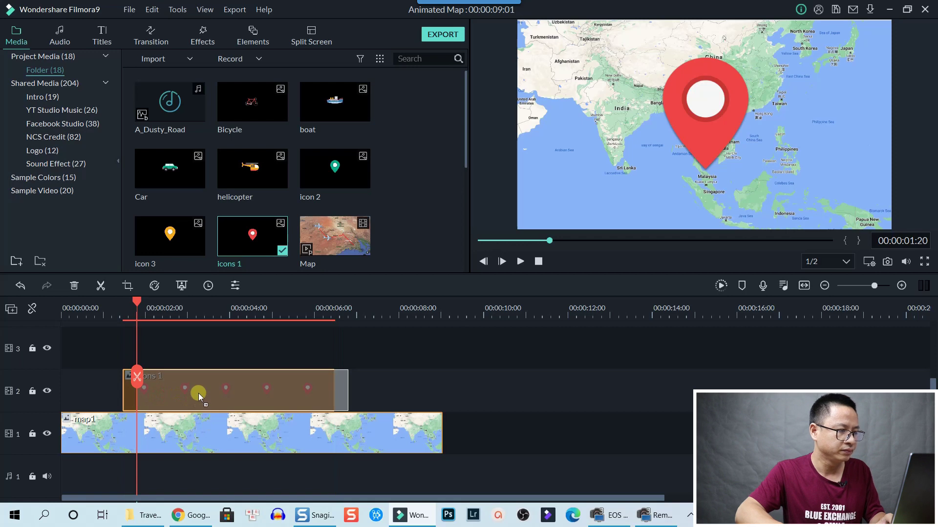
pyautogui.moveTo(198, 394); pyautogui.dragTo(86, 391)
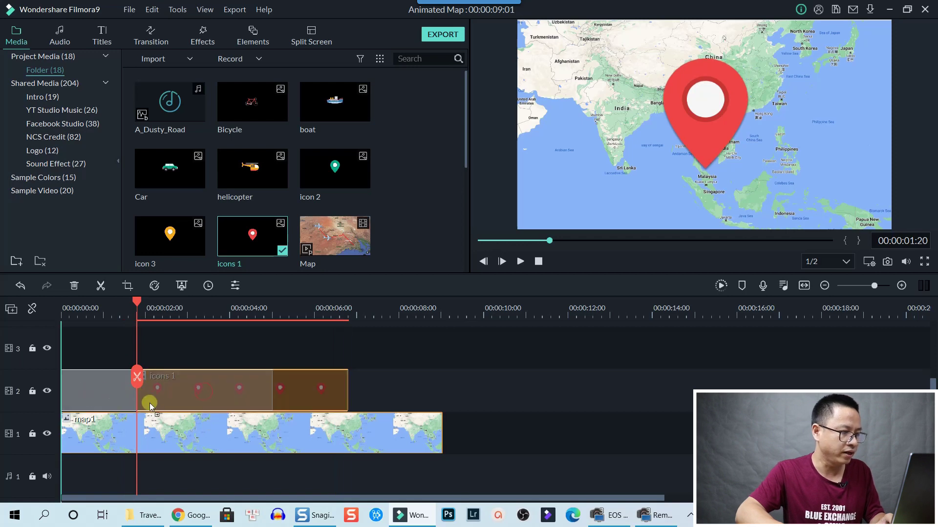
pyautogui.moveTo(154, 405); pyautogui.dragTo(154, 405)
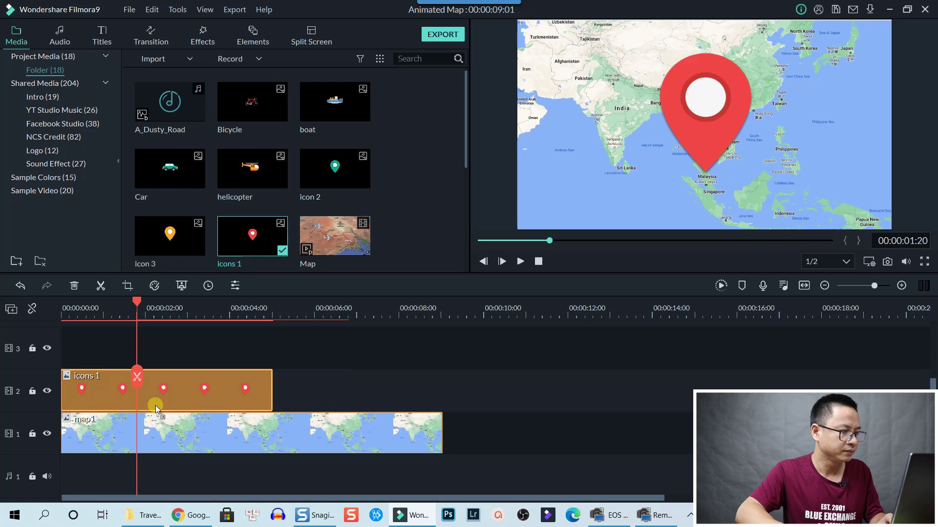
pyautogui.click(648, 162)
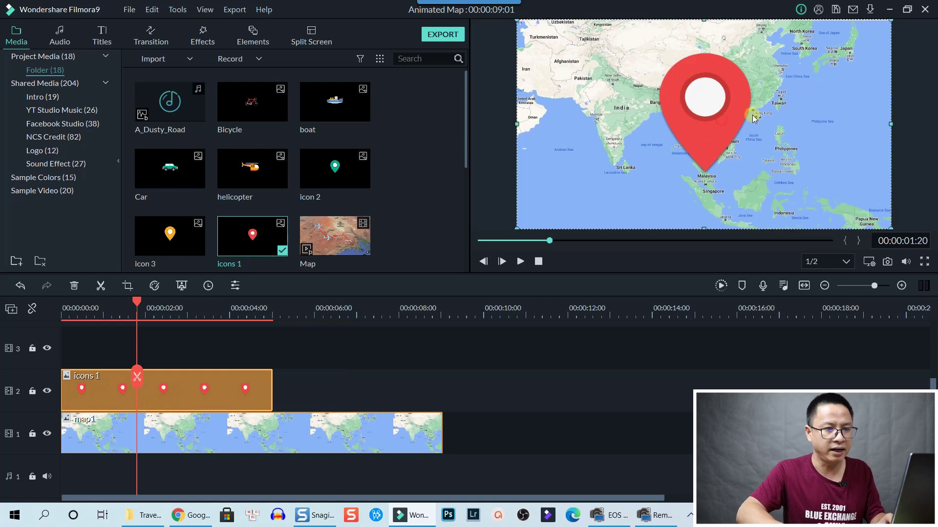
pyautogui.moveTo(888, 22); pyautogui.dragTo(749, 133)
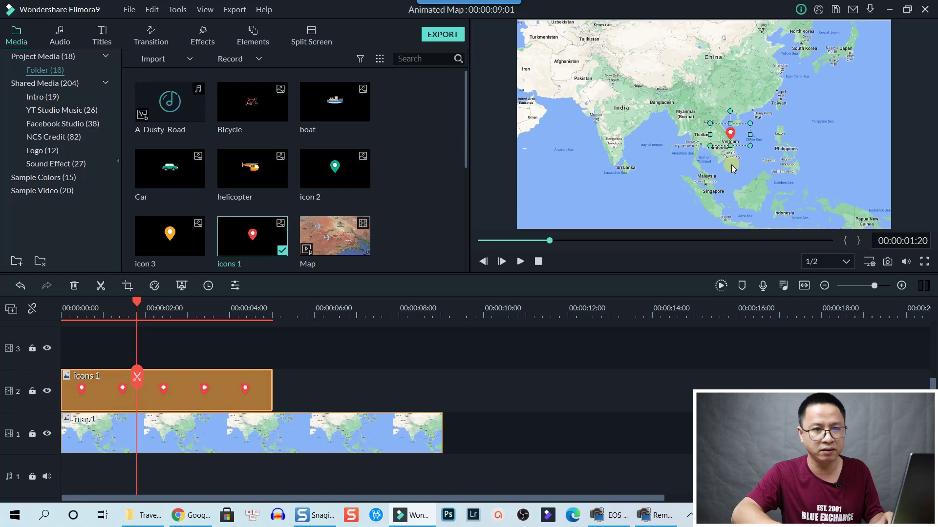
# Place the helicopter image on track 3 and scale it to a small icon just left of the pin.
pyautogui.click(271, 182)
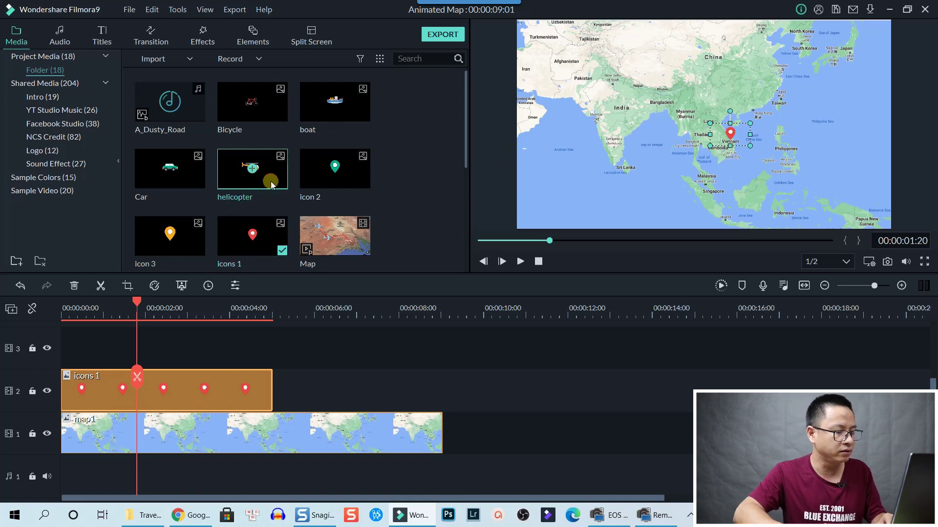
pyautogui.moveTo(272, 183); pyautogui.dragTo(120, 377)
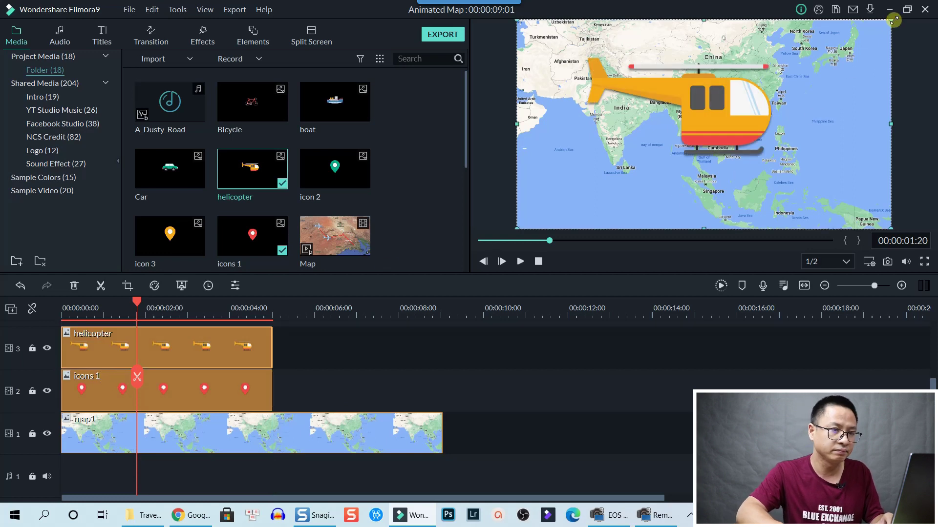
pyautogui.moveTo(890, 20); pyautogui.dragTo(703, 136)
pyautogui.click(722, 176)
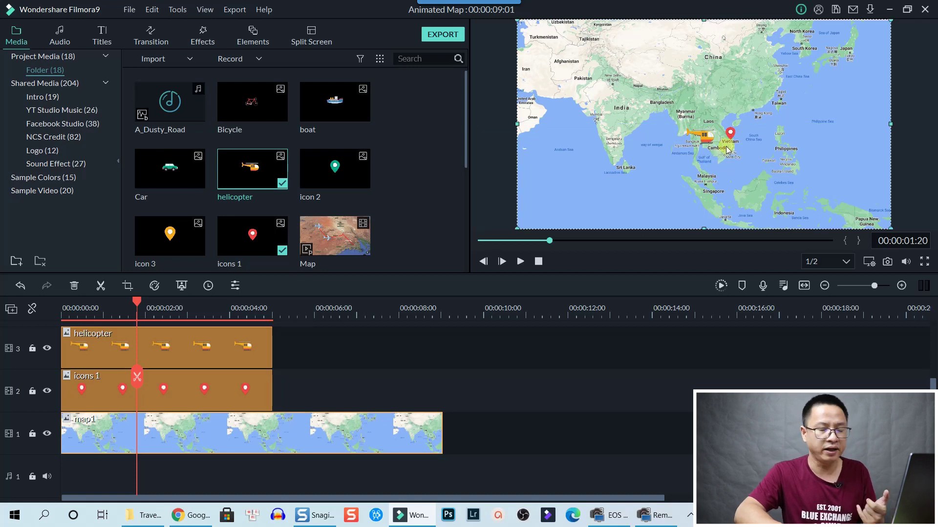
# Add the Default Title template on track 4 and bring up its context menu.
pyautogui.click(104, 42)
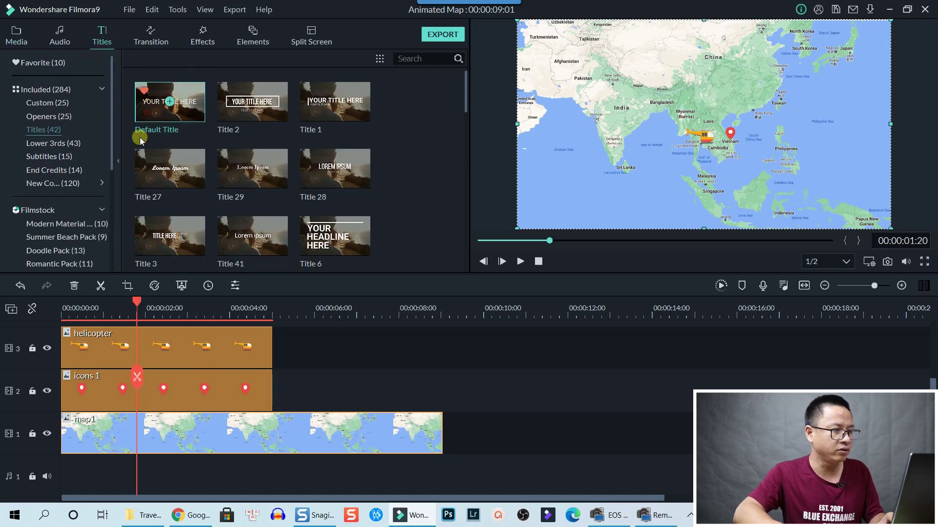
pyautogui.moveTo(140, 136); pyautogui.dragTo(78, 415)
pyautogui.click(163, 390)
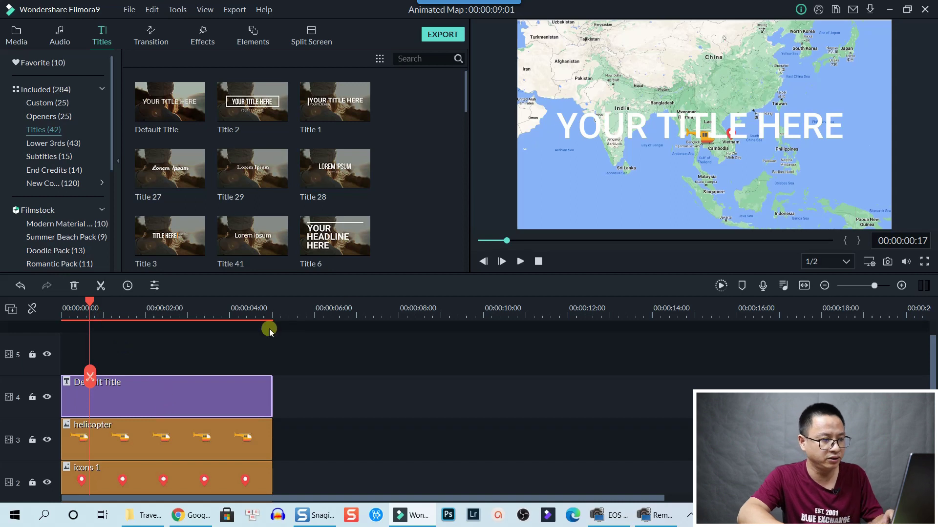
pyautogui.rightClick(159, 390)
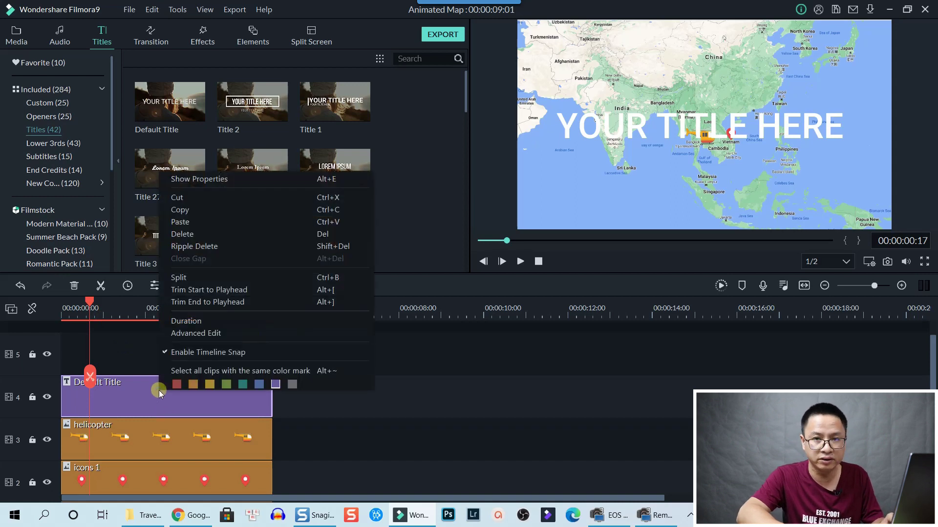
# In Advanced Edit, replace the default title with a rectangle text box reading '10:00 AM'.
pyautogui.click(191, 334)
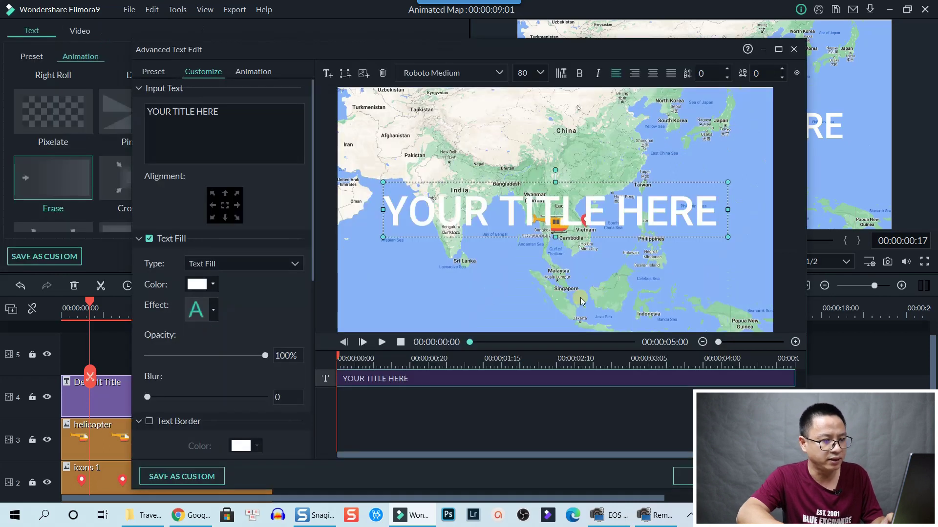
pyautogui.click(475, 384)
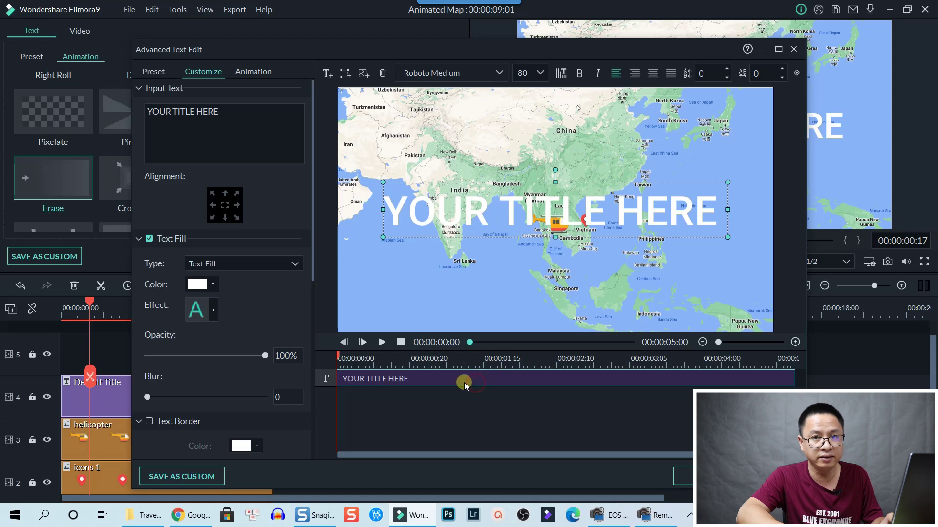
pyautogui.click(383, 74)
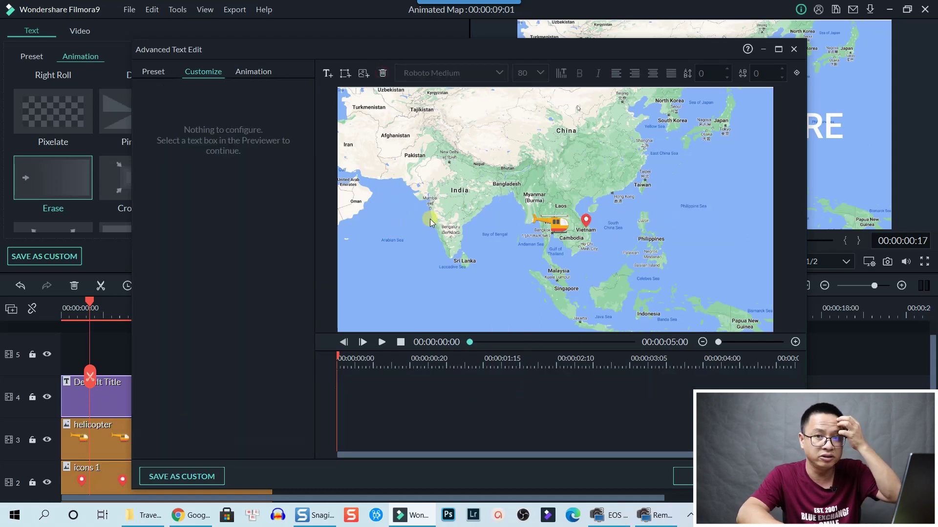
pyautogui.click(348, 76)
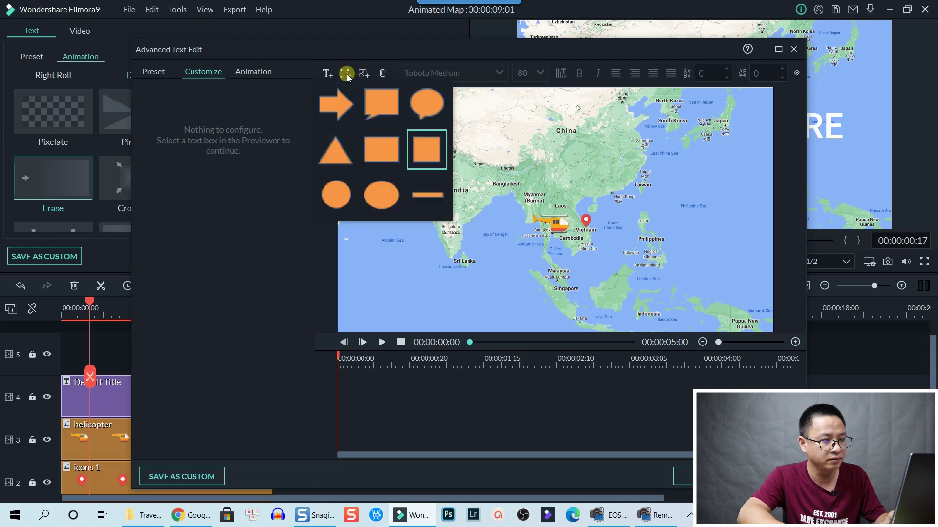
pyautogui.click(376, 150)
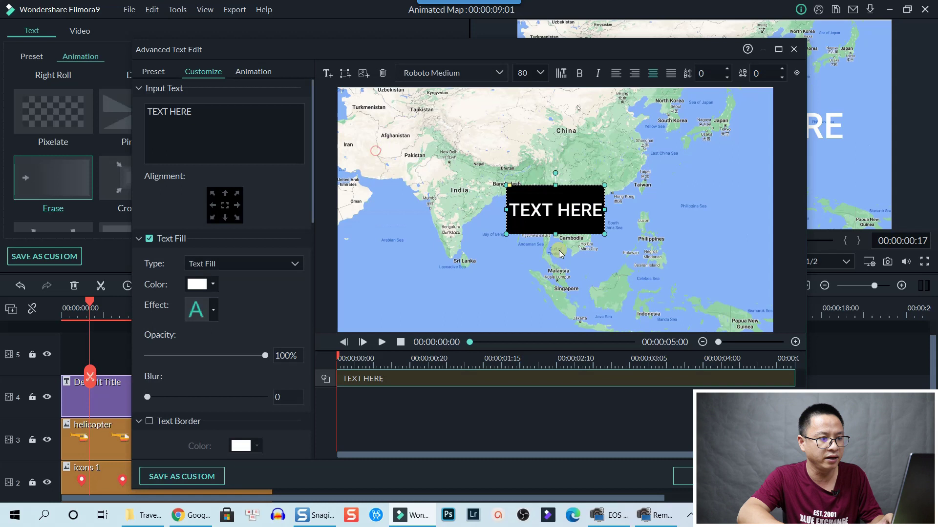
pyautogui.click(552, 229)
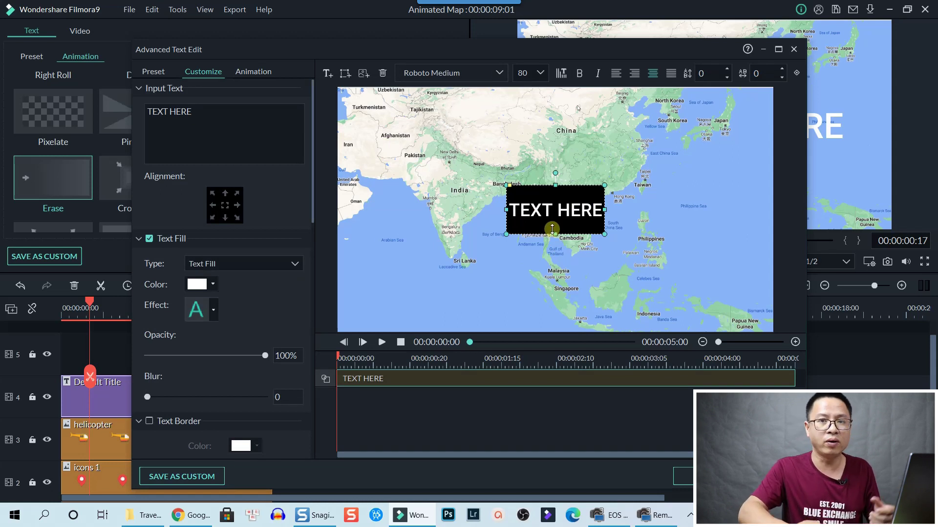
pyautogui.click(224, 115)
pyautogui.hotkey('ctrl', 'a')
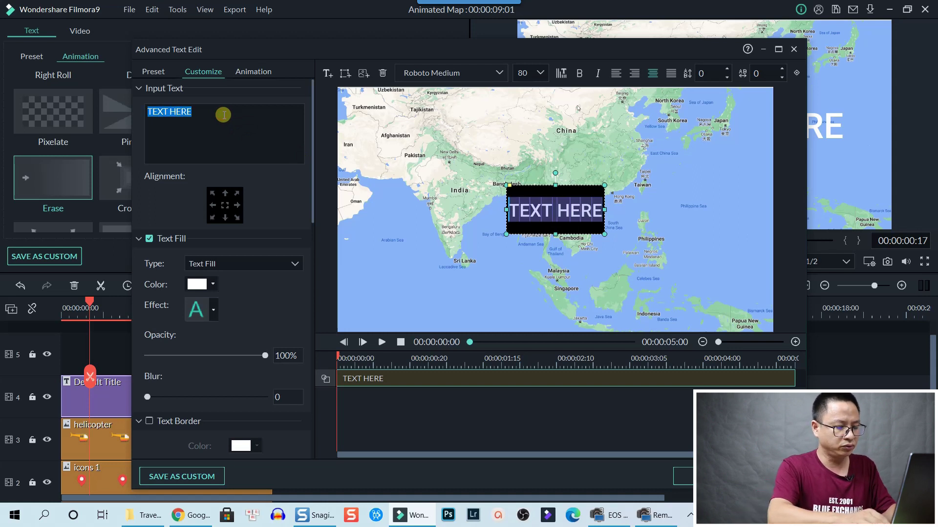
pyautogui.write('10:00 AM')
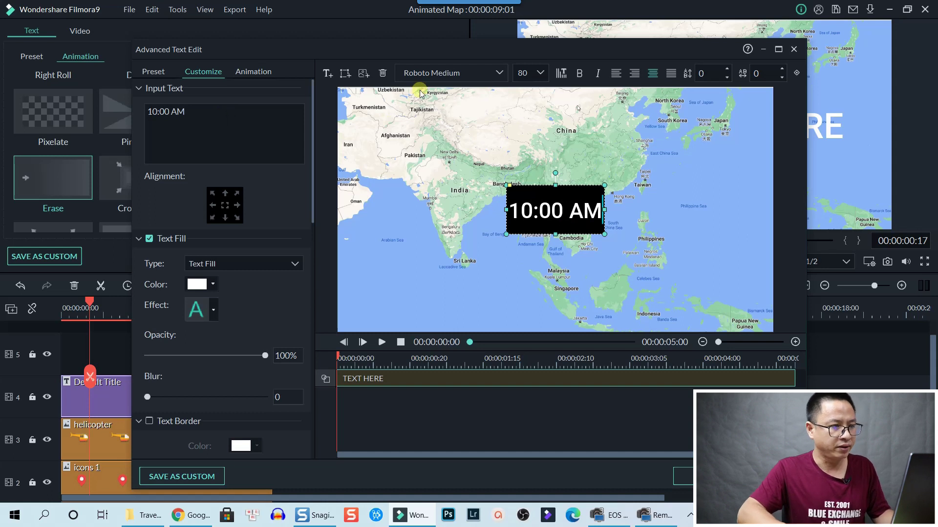
# Set the label to Bebas Neue size 24, shrink its box and place it beside the Vietnam pin.
pyautogui.click(448, 73)
pyautogui.write('Bebas Neue')
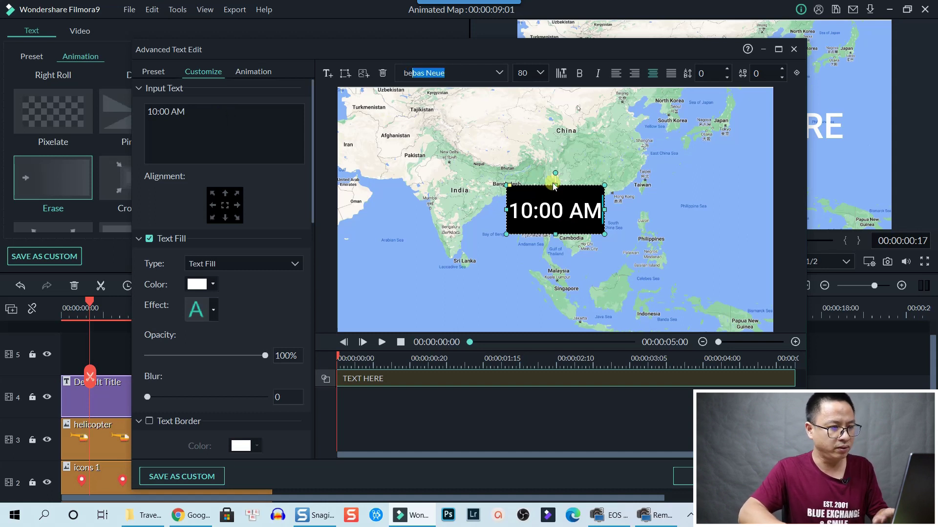
pyautogui.click(529, 71)
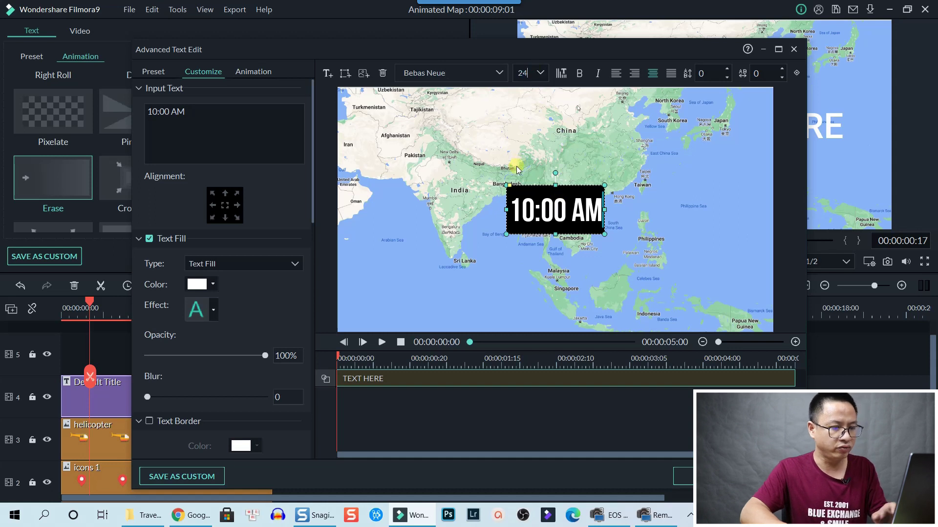
pyautogui.press('Return')
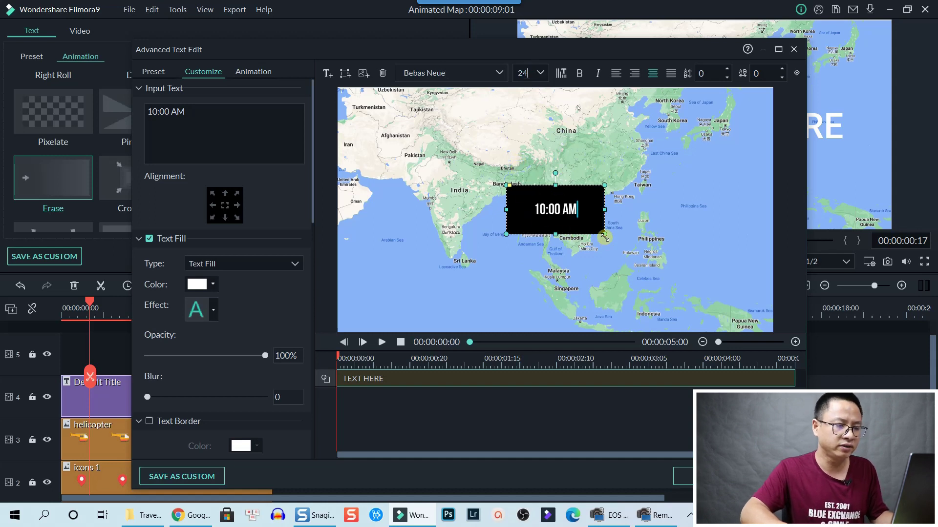
pyautogui.moveTo(604, 236); pyautogui.dragTo(570, 207)
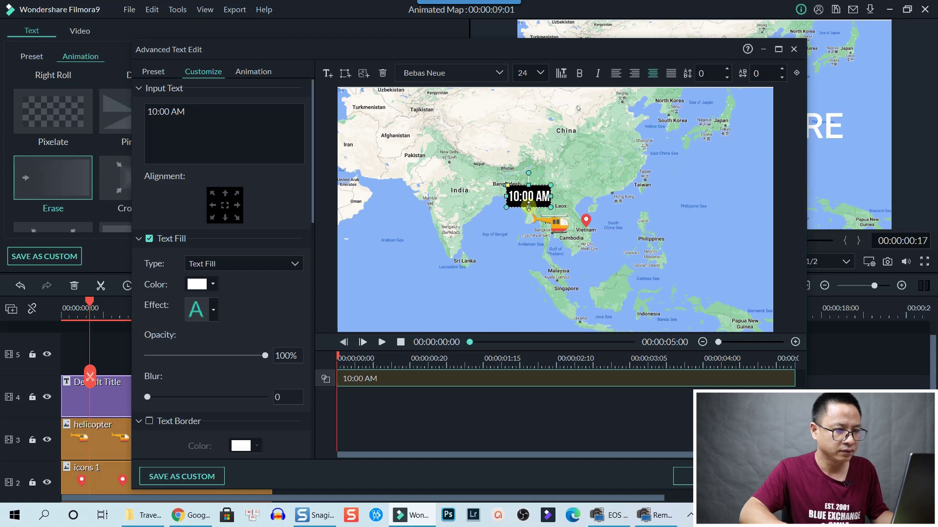
pyautogui.moveTo(546, 210); pyautogui.dragTo(621, 233)
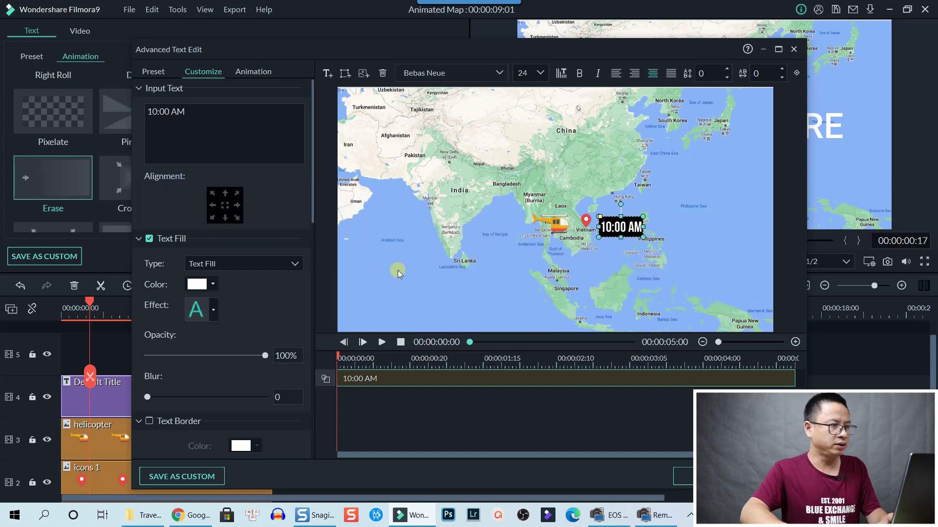
# Apply the Type Writer animation to the '10:00 AM' label, shorten its typing-in phase and preview it.
pyautogui.click(252, 71)
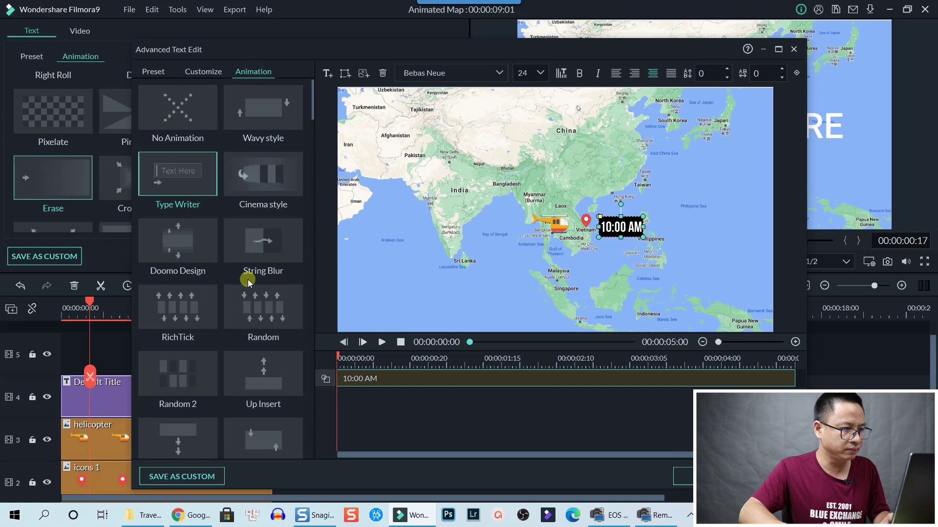
pyautogui.click(177, 185)
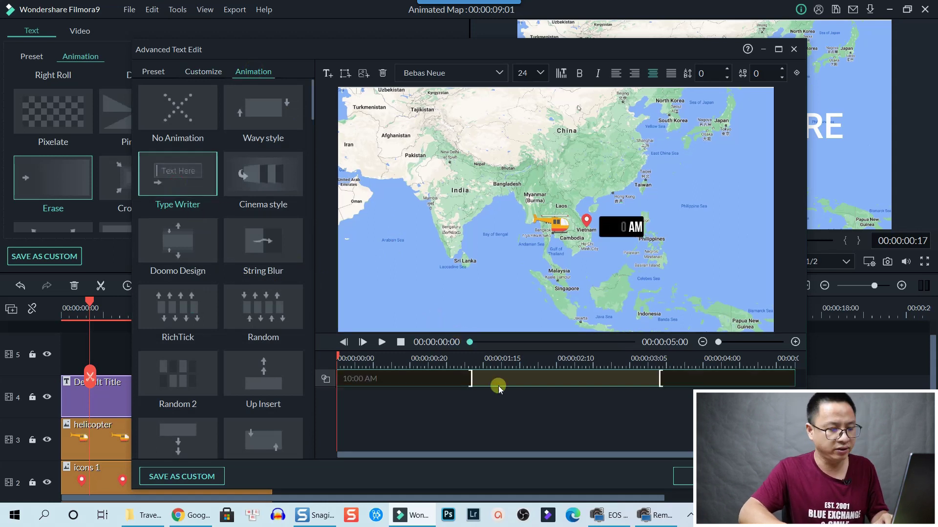
pyautogui.click(472, 379)
pyautogui.moveTo(471, 380); pyautogui.dragTo(367, 375)
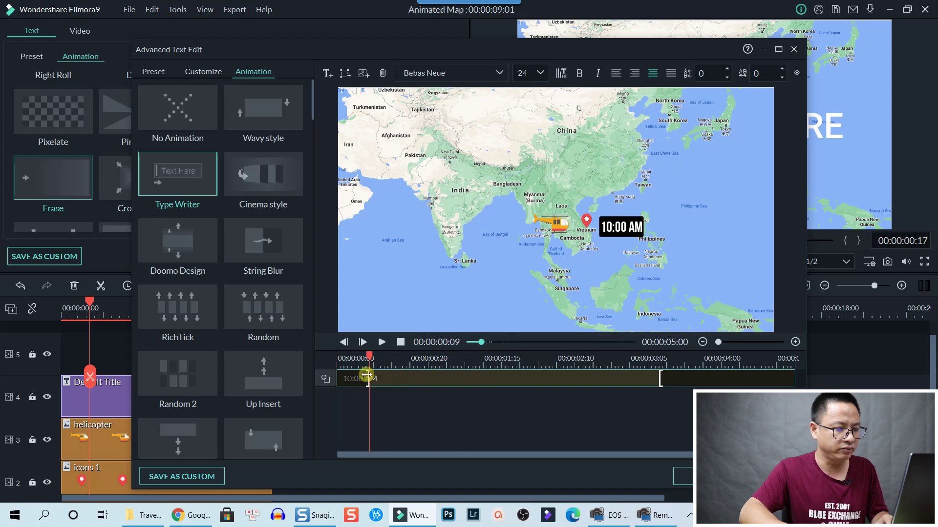
pyautogui.click(382, 342)
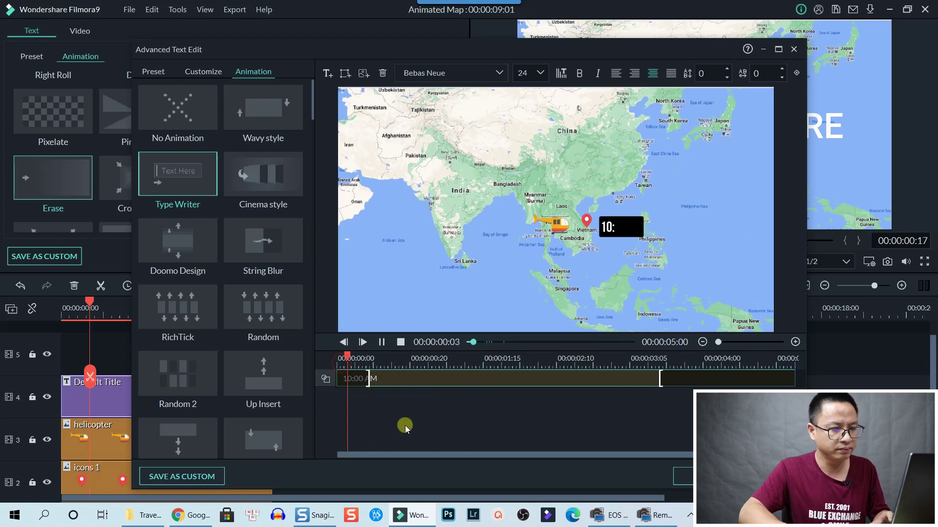
pyautogui.press('space')
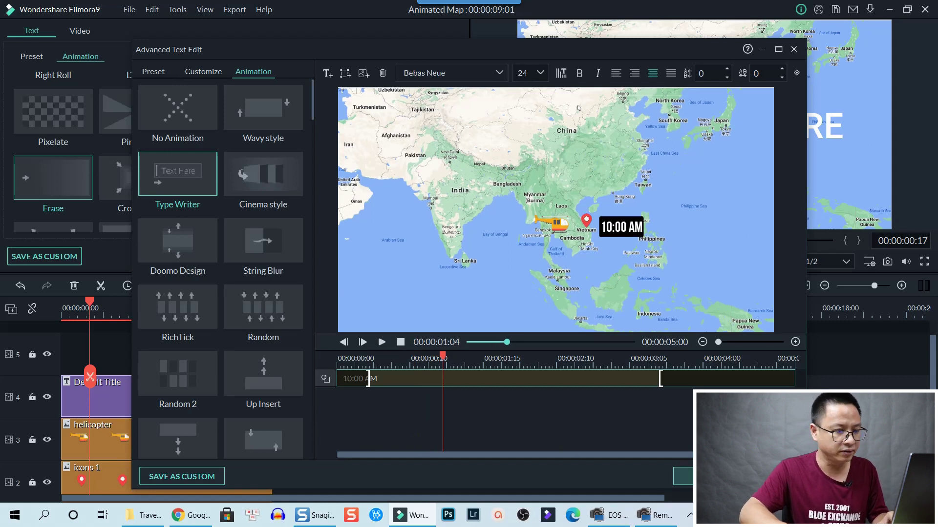
# Confirm the text edits and play the project from 0 to check the typed '10:00 AM' label.
pyautogui.click(683, 476)
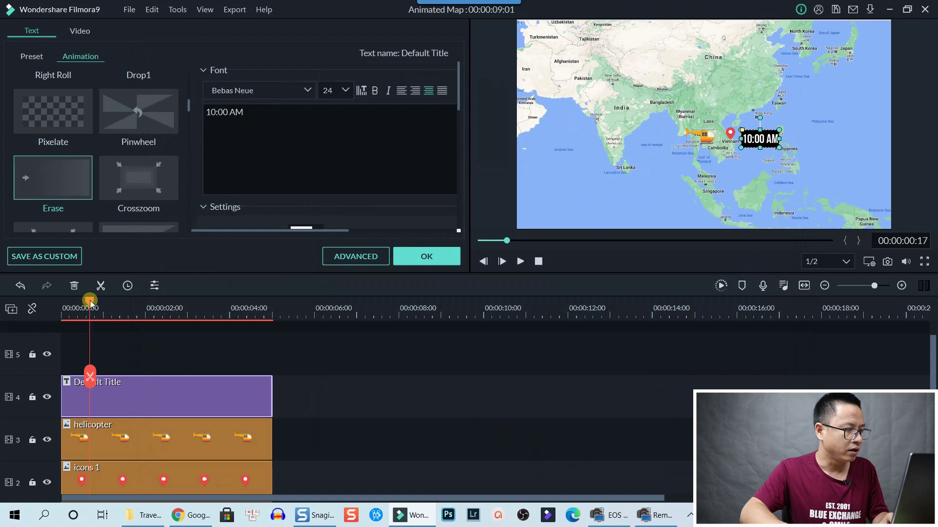
pyautogui.moveTo(89, 300); pyautogui.dragTo(51, 307)
pyautogui.scroll(-2, 195, 384)
pyautogui.press('space')
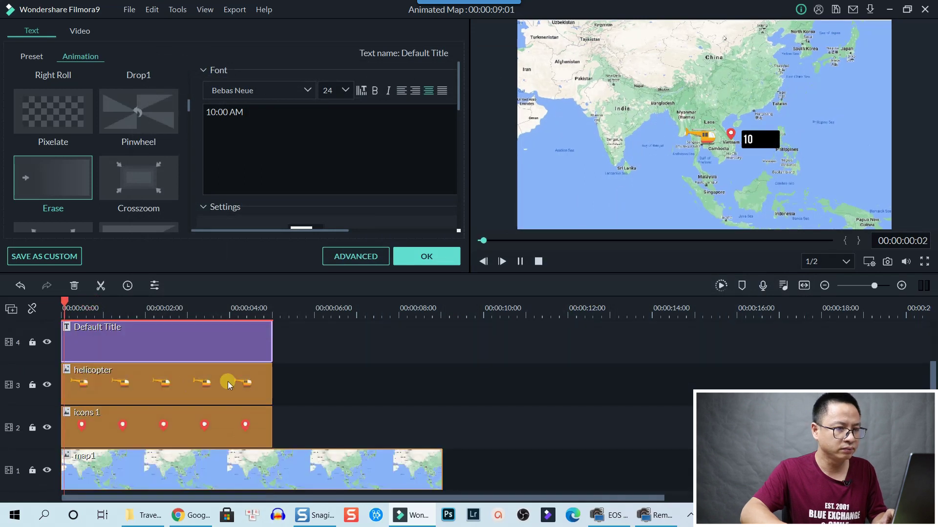
pyautogui.press('space')
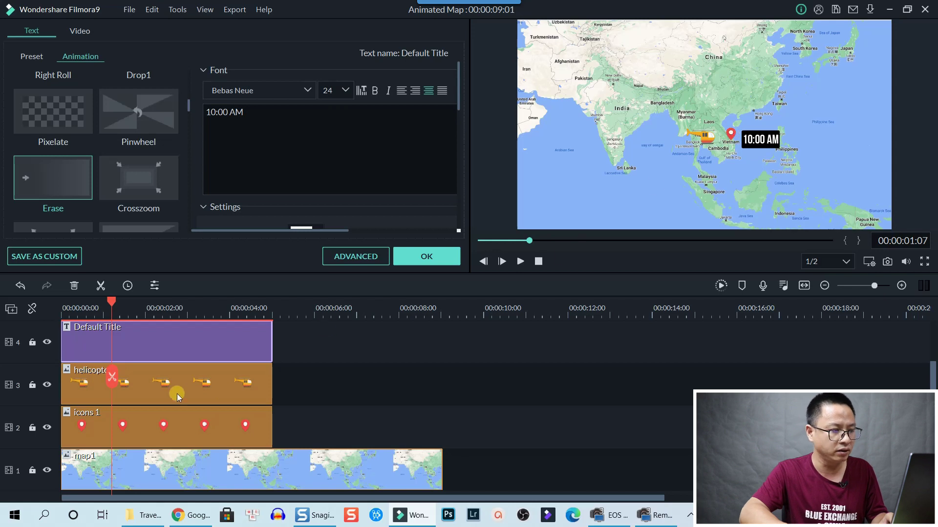
# Apply the Boom! motion preset to the helicopter clip and the icons 1 pin clip.
pyautogui.doubleClick(159, 395)
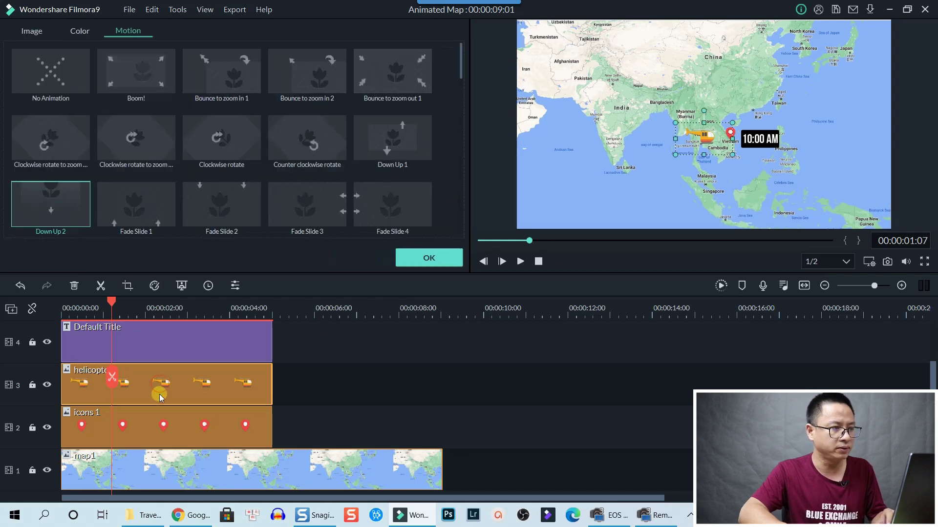
pyautogui.doubleClick(138, 82)
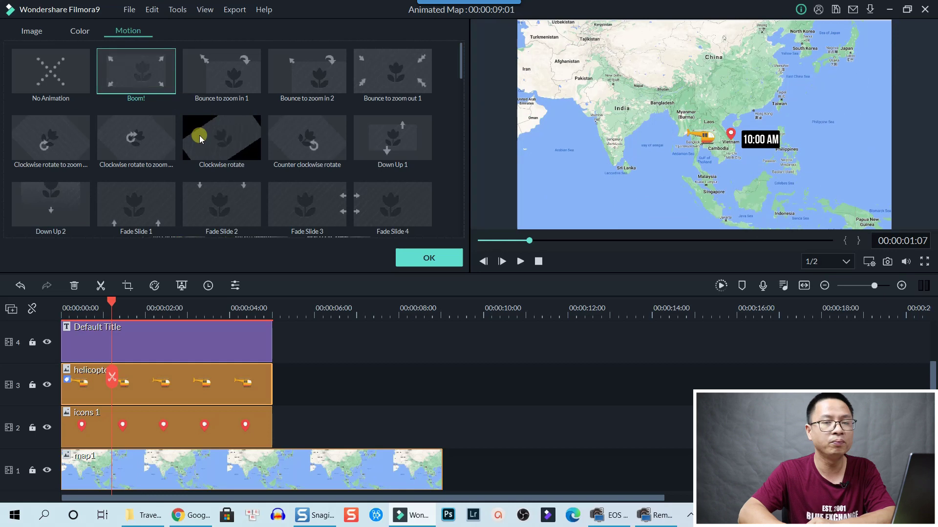
pyautogui.click(172, 429)
pyautogui.doubleClick(143, 82)
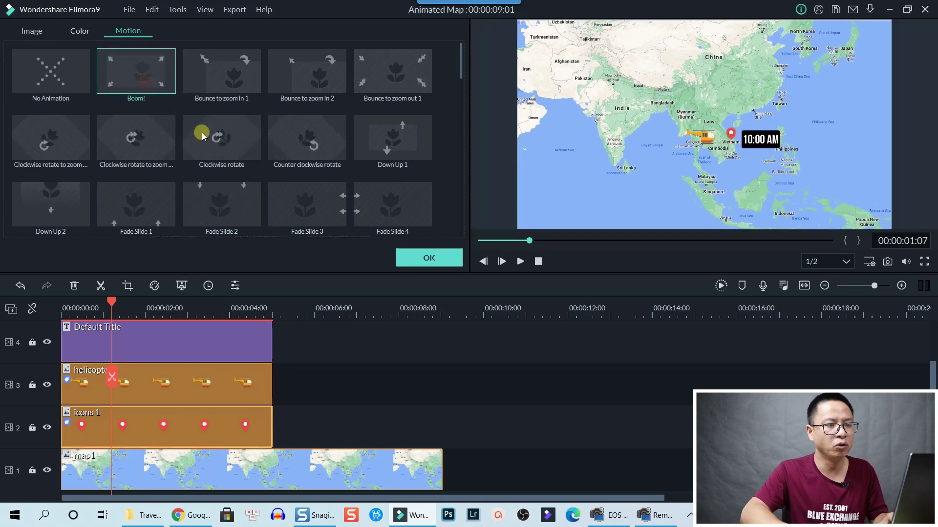
# Confirm the Boom! animation and preview the timeline from the start.
pyautogui.click(441, 260)
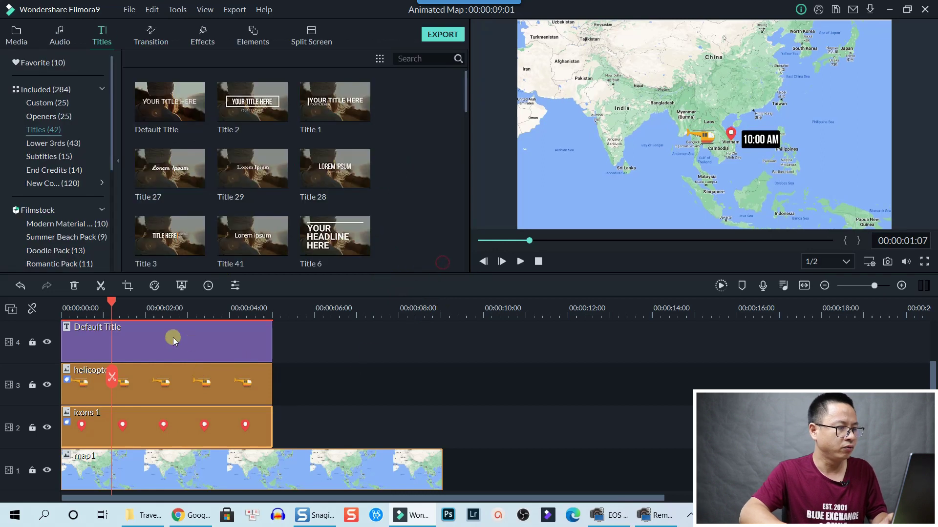
pyautogui.moveTo(110, 302); pyautogui.dragTo(63, 303)
pyautogui.press('space')
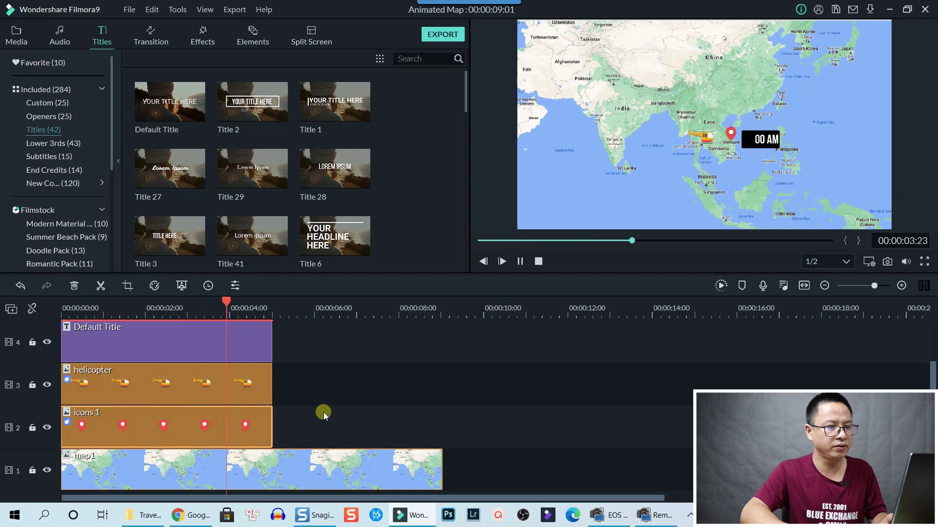
pyautogui.press('space')
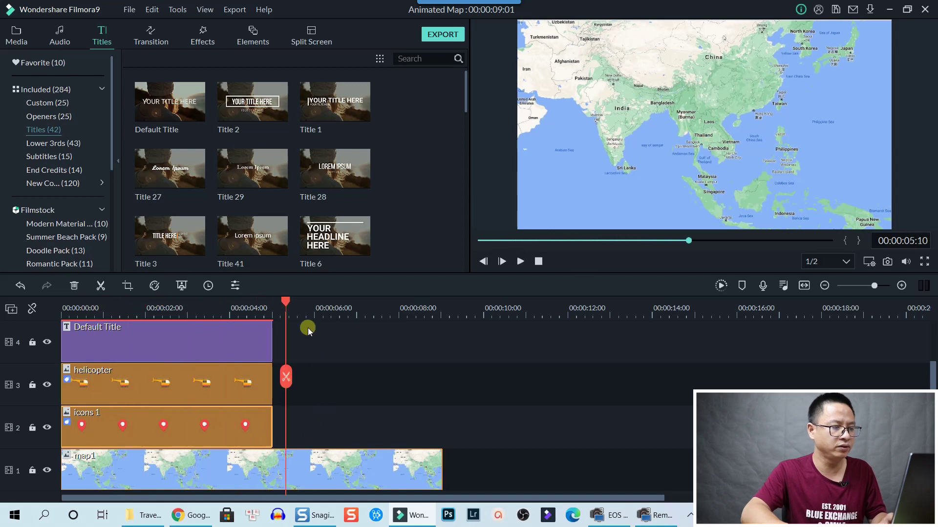
# Park the playhead at 00:00:05:00 where the overlays end and select the map1 clip.
pyautogui.moveTo(286, 303); pyautogui.dragTo(276, 305)
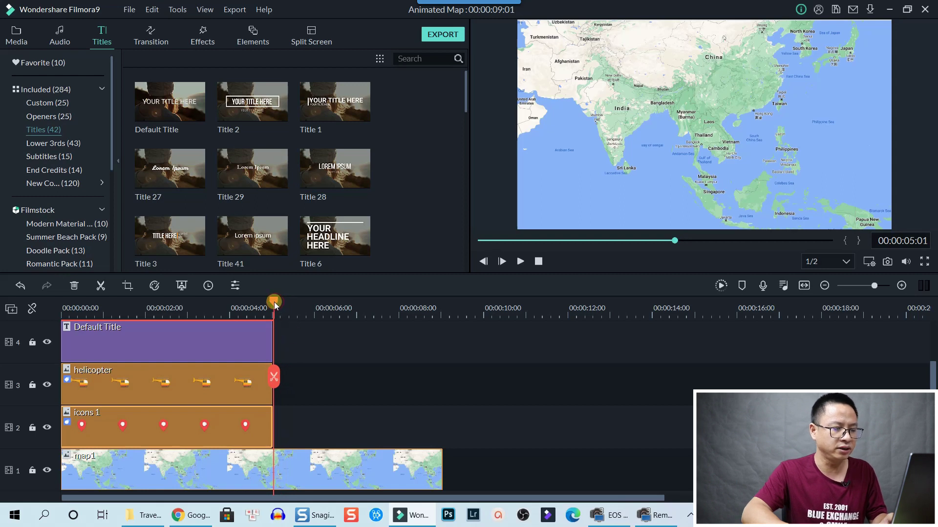
pyautogui.click(273, 302)
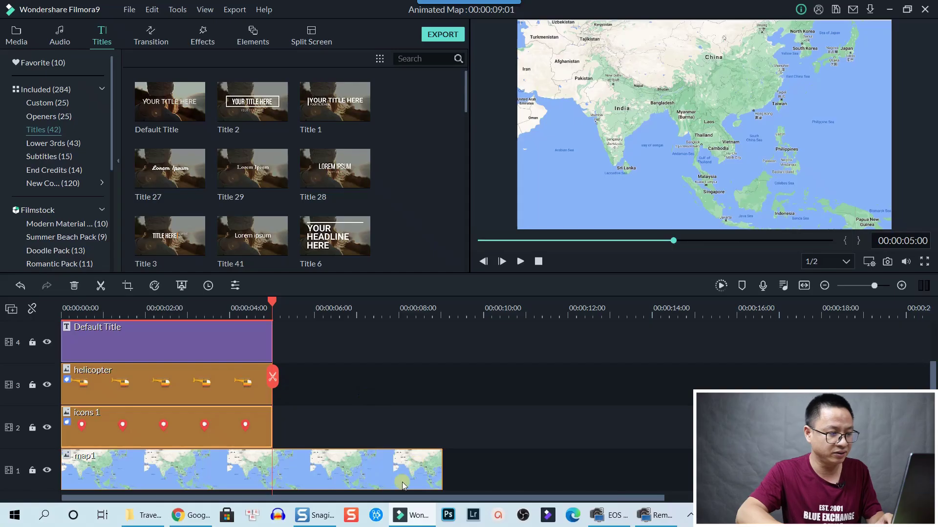
pyautogui.click(373, 459)
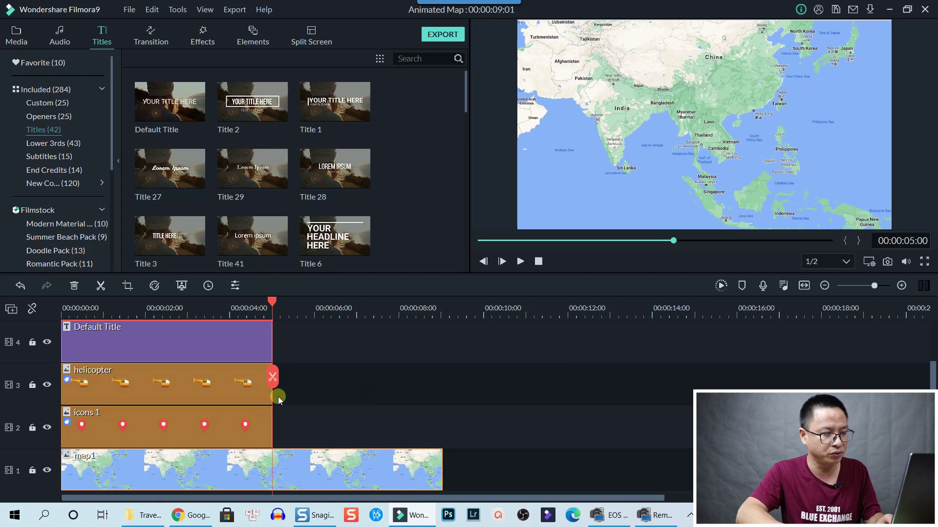
# Split map1 at 5 seconds and lengthen the second piece to the right.
pyautogui.click(272, 378)
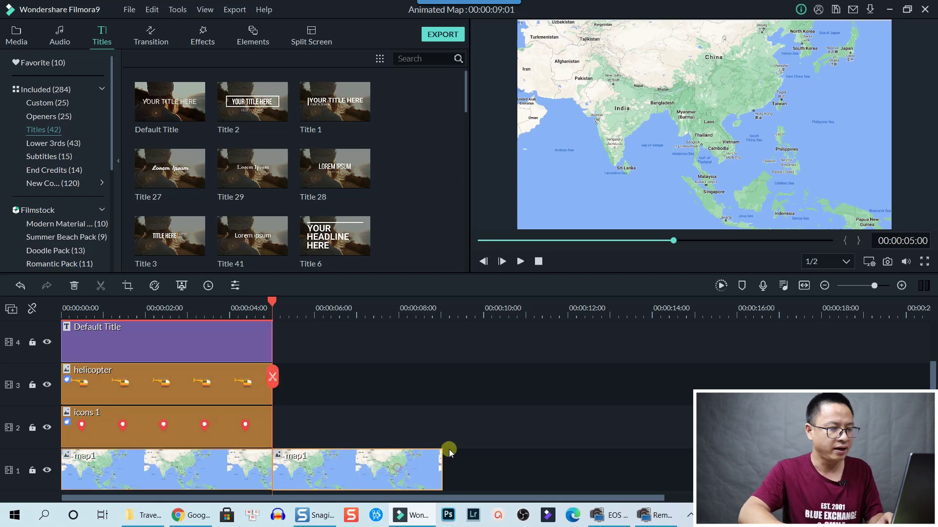
pyautogui.scroll(-2, 442, 437)
pyautogui.moveTo(443, 418); pyautogui.dragTo(557, 416)
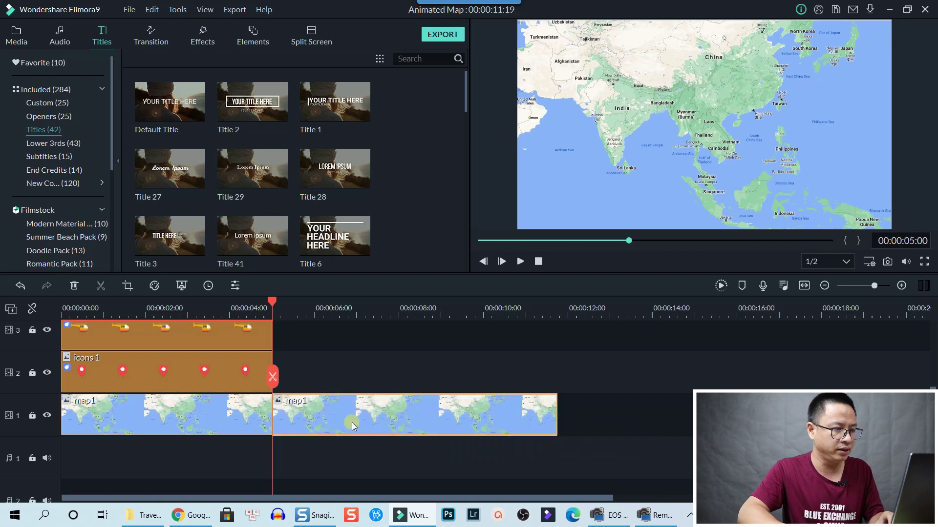
# Split the second map1 piece again at about 8:19 and select the middle piece.
pyautogui.press('space')
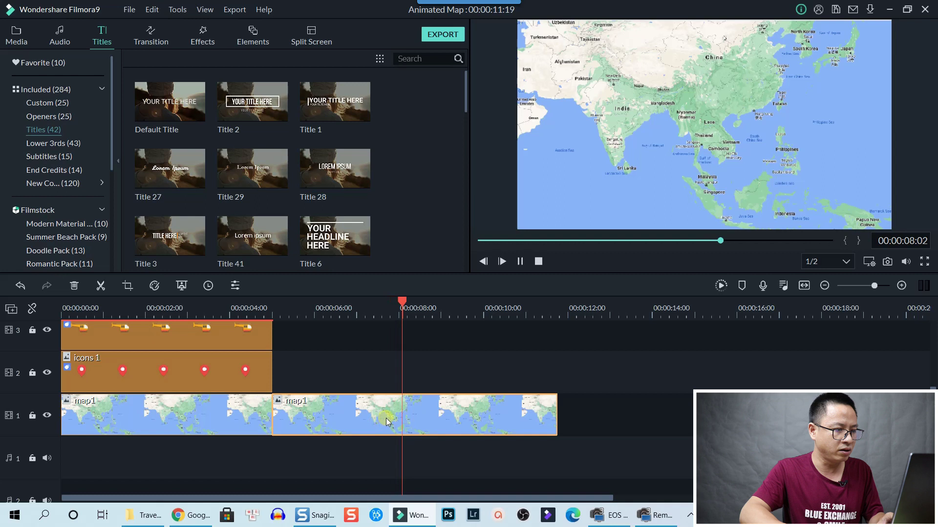
pyautogui.press('space')
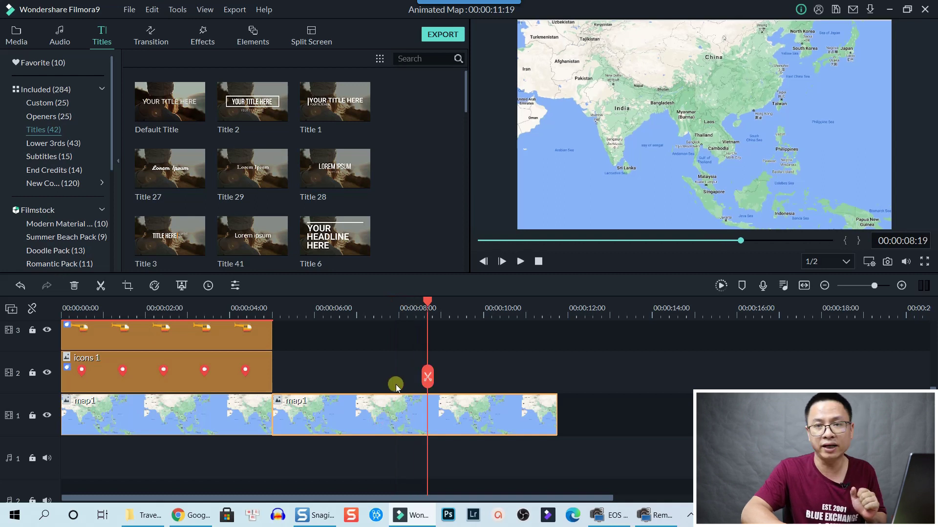
pyautogui.click(452, 423)
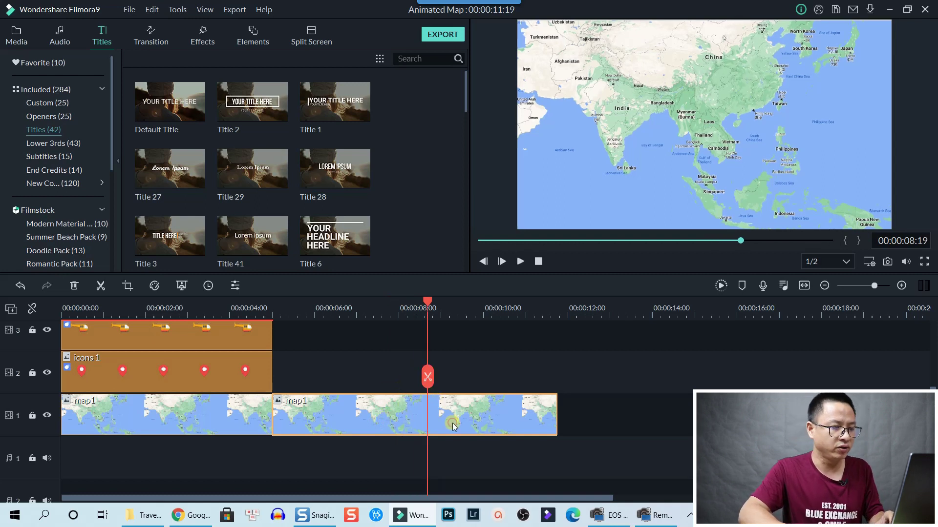
pyautogui.click(428, 377)
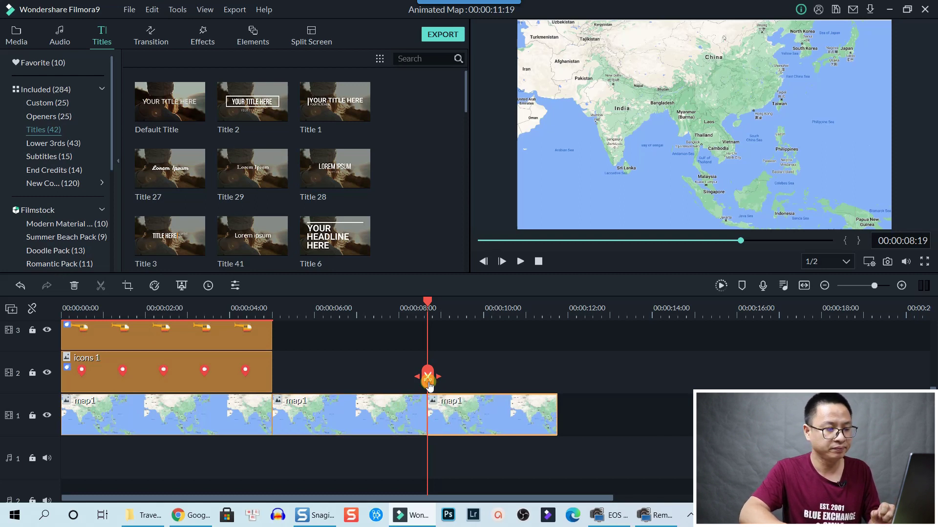
pyautogui.click(345, 419)
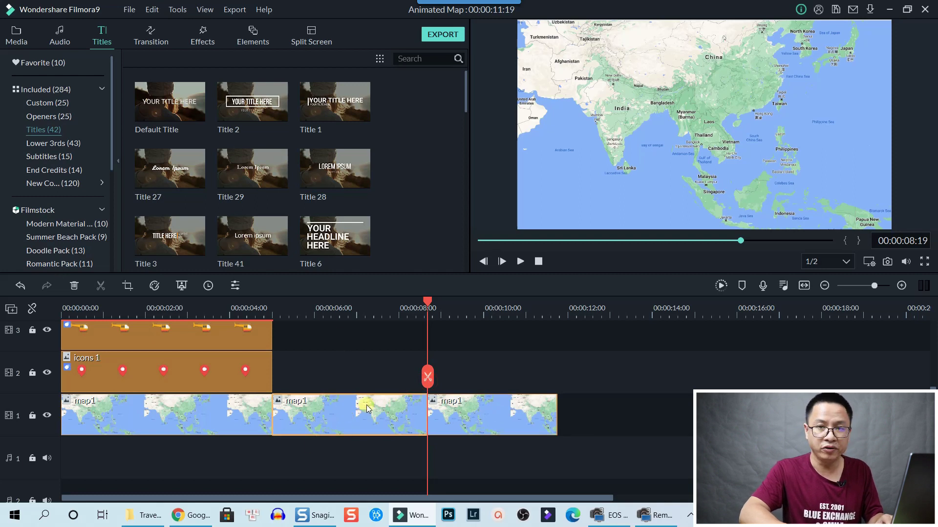
# Give the middle map1 clip a Pan & Zoom ending on China, then play from the start.
pyautogui.click(126, 287)
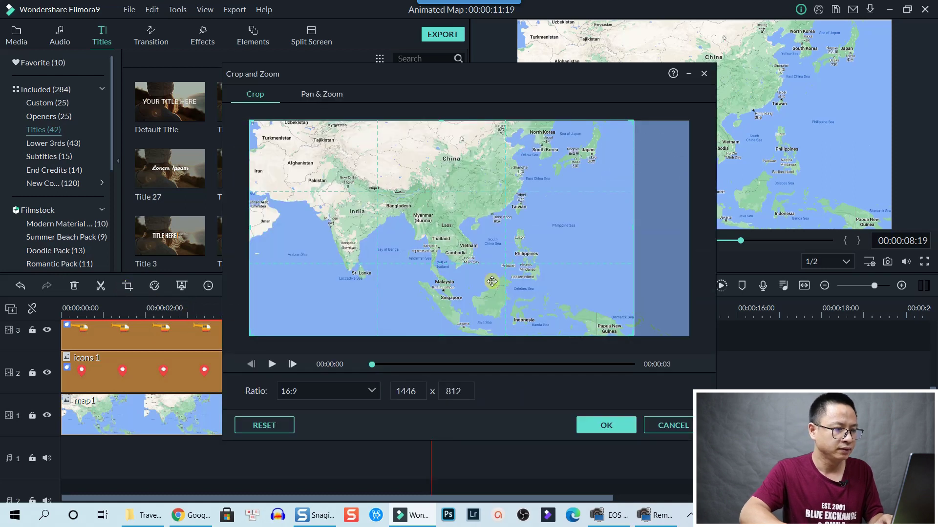
pyautogui.click(313, 94)
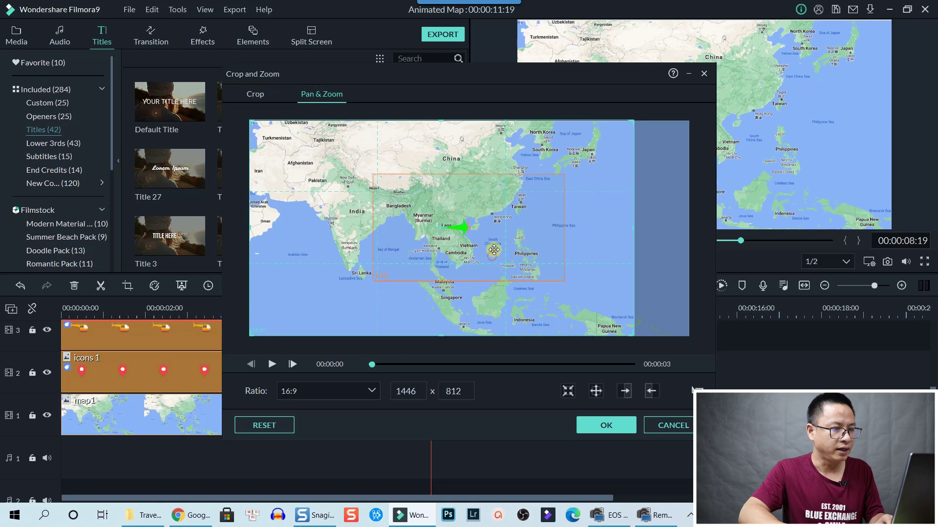
pyautogui.click(495, 250)
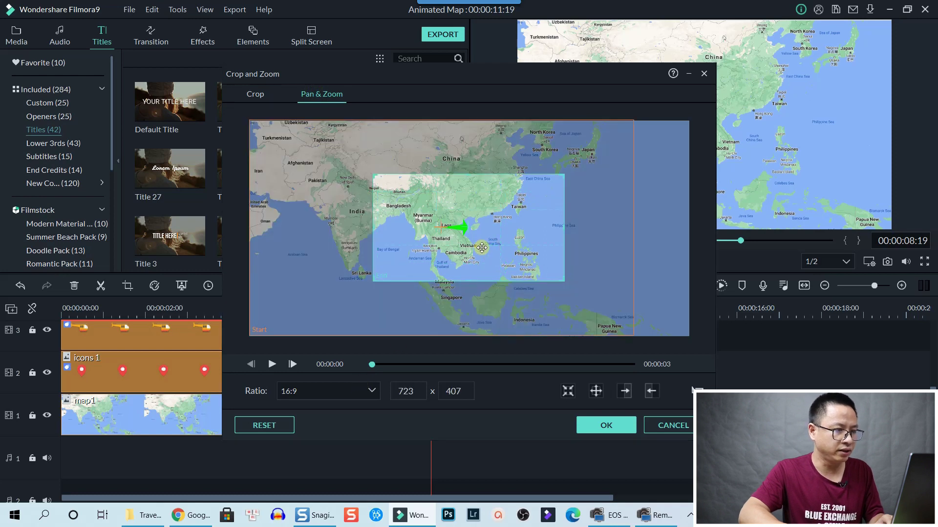
pyautogui.moveTo(482, 248); pyautogui.dragTo(470, 182)
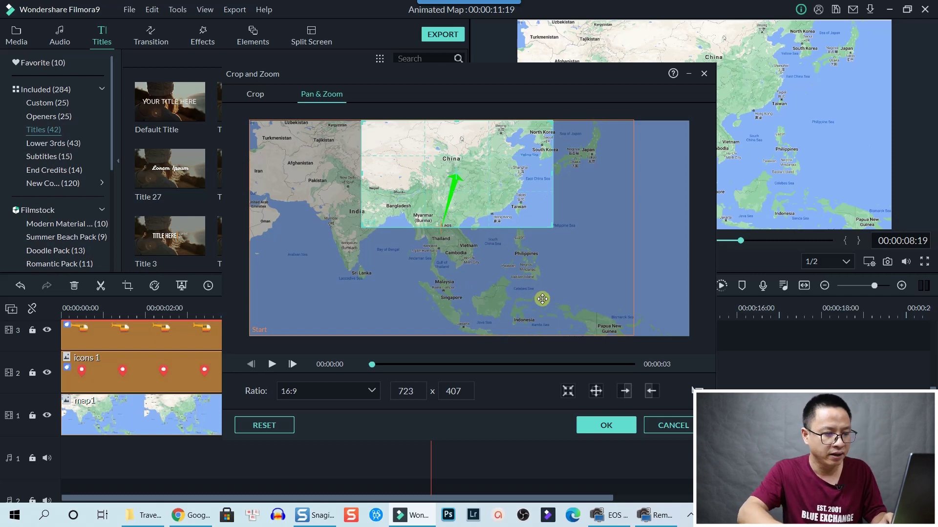
pyautogui.click(604, 426)
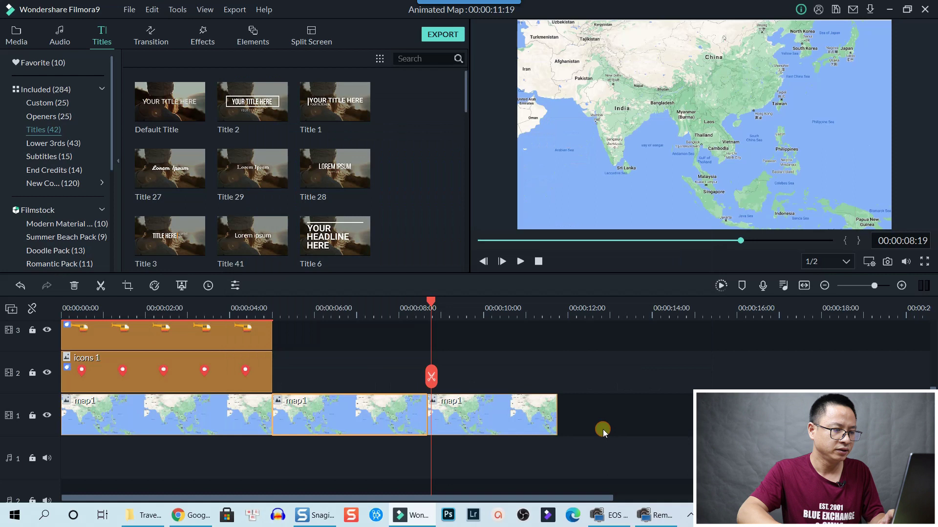
pyautogui.click(86, 312)
pyautogui.press('space')
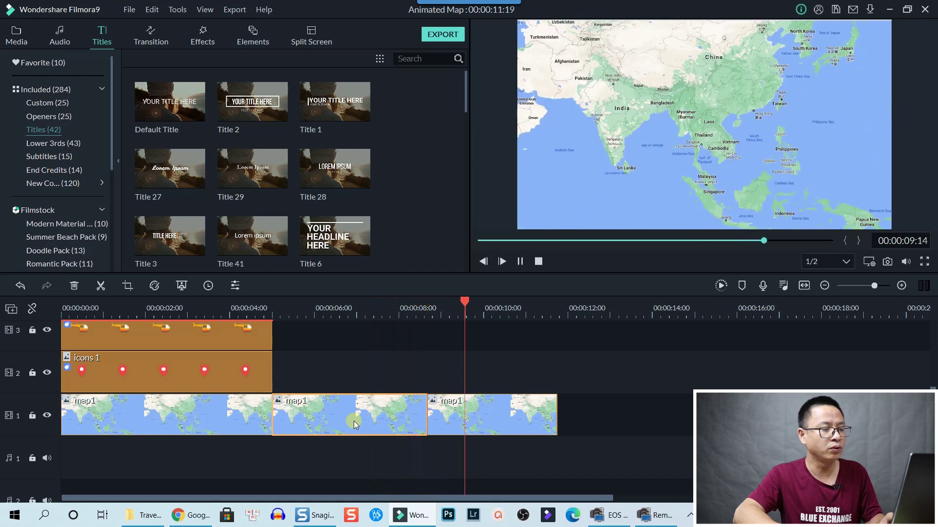
# Stop playback and place the playhead at 00:00:08:17.
pyautogui.press('space')
pyautogui.click(373, 317)
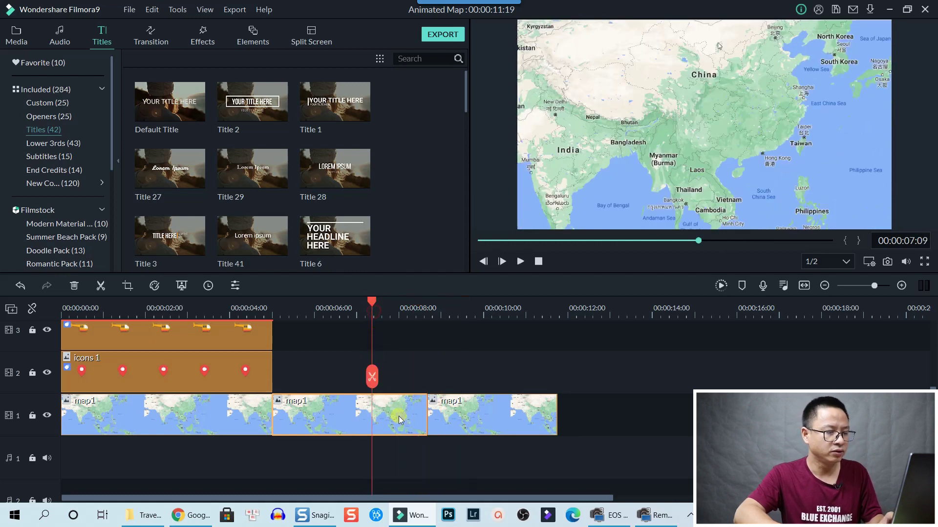
pyautogui.click(428, 311)
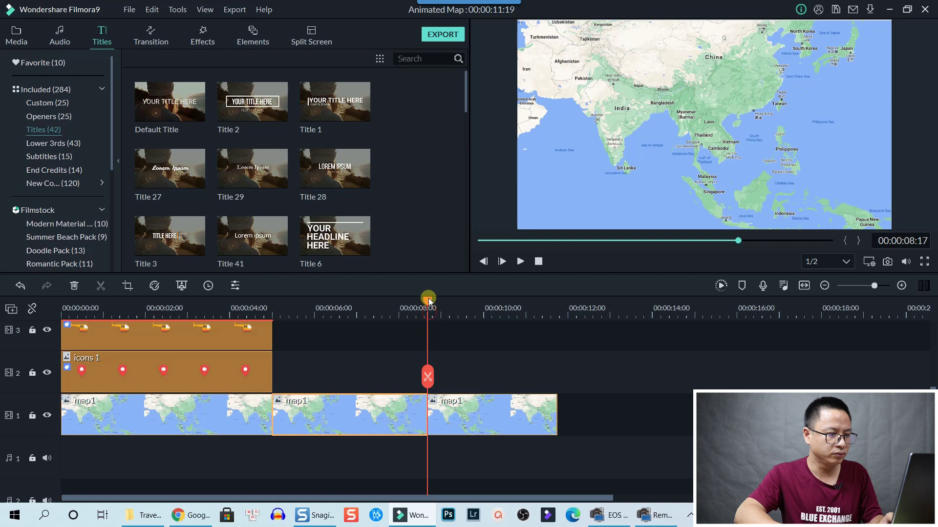
pyautogui.moveTo(429, 298); pyautogui.dragTo(429, 298)
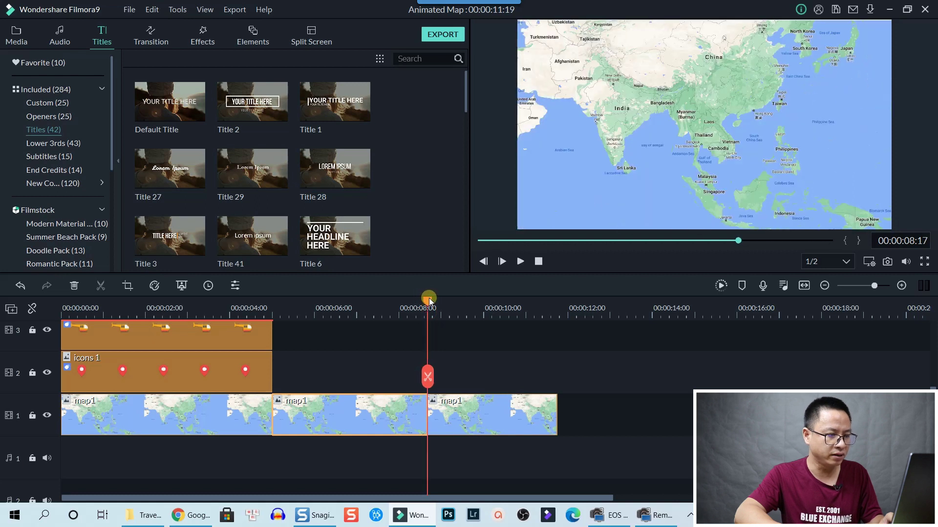
# Delete the third map1 piece, extend the middle one, and split it at 8:17.
pyautogui.click(490, 417)
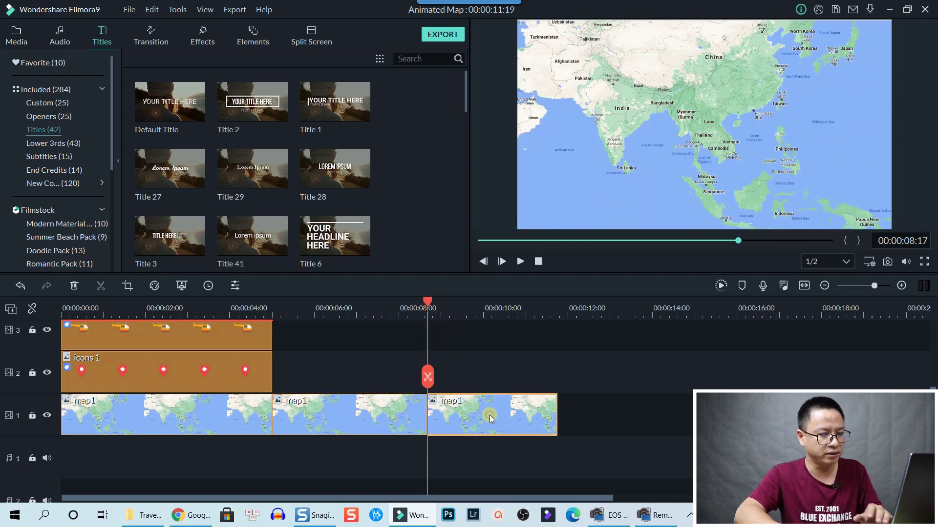
pyautogui.press('Delete')
pyautogui.click(411, 419)
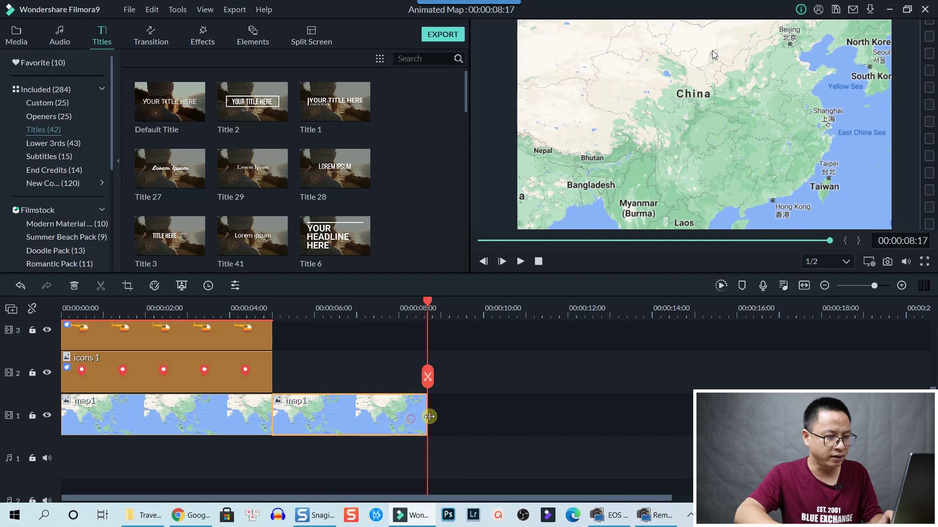
pyautogui.moveTo(430, 417); pyautogui.dragTo(584, 406)
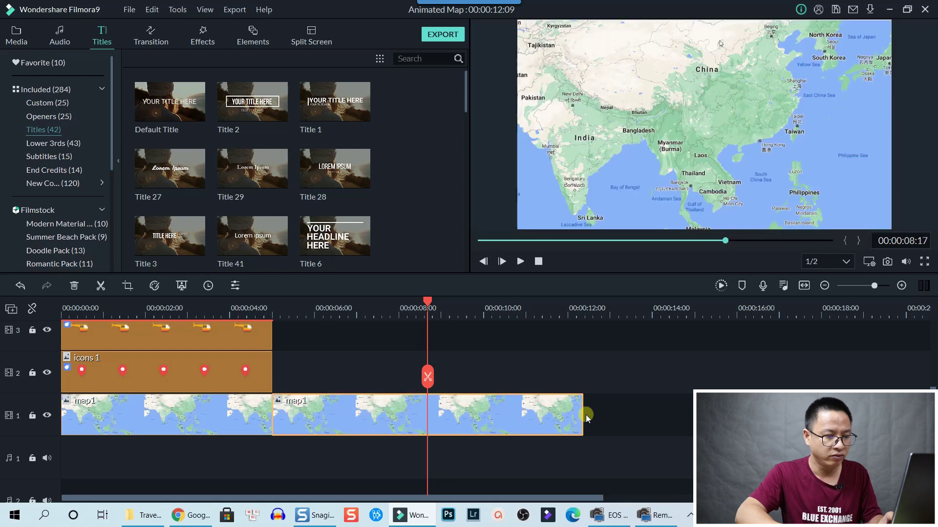
pyautogui.click(429, 378)
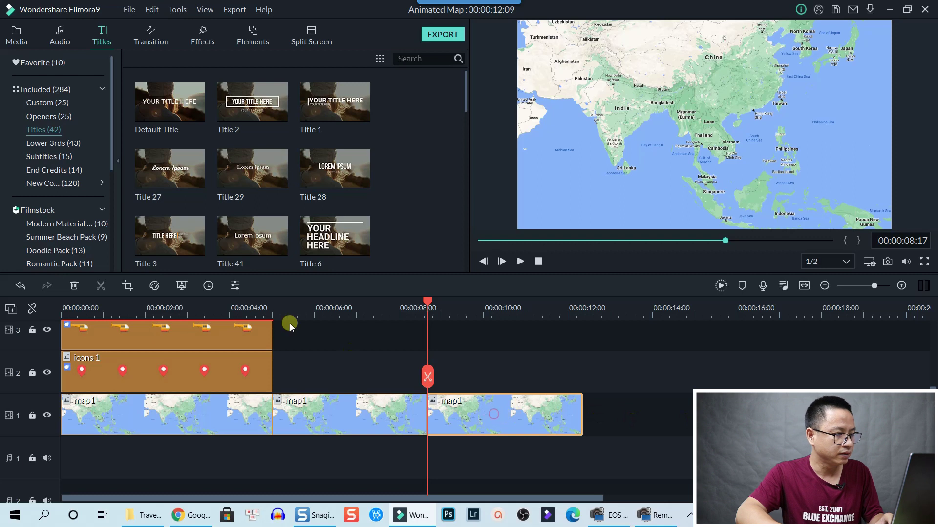
# Swap the last map piece's pan-zoom start and end frames and crop it around China.
pyautogui.click(127, 285)
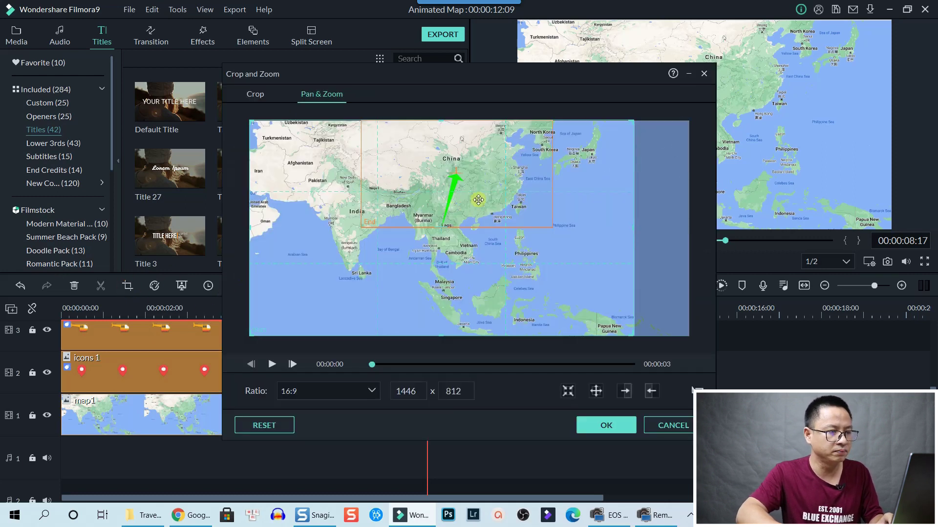
pyautogui.click(414, 160)
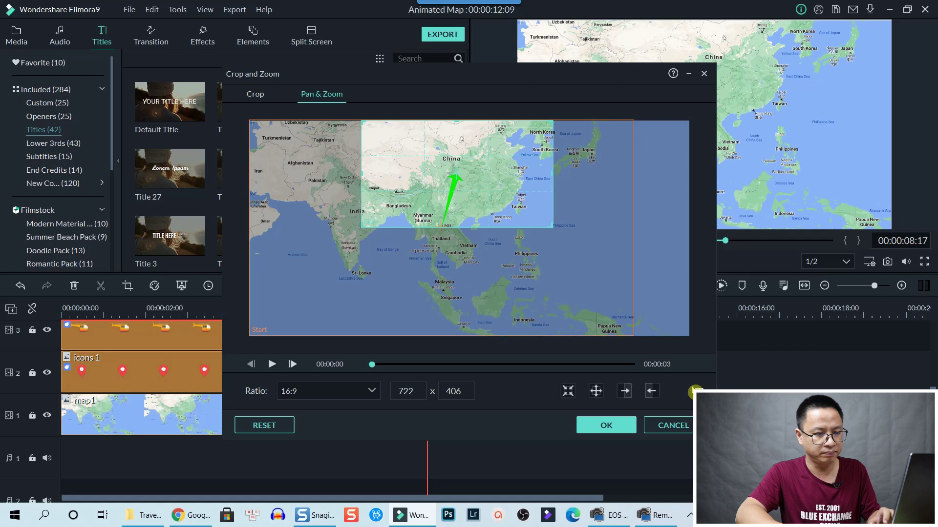
pyautogui.click(694, 391)
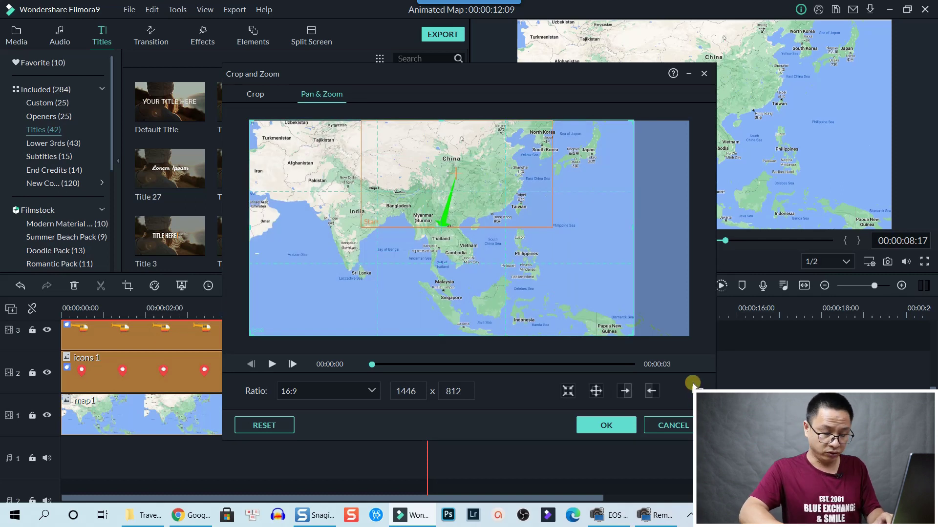
pyautogui.click(257, 95)
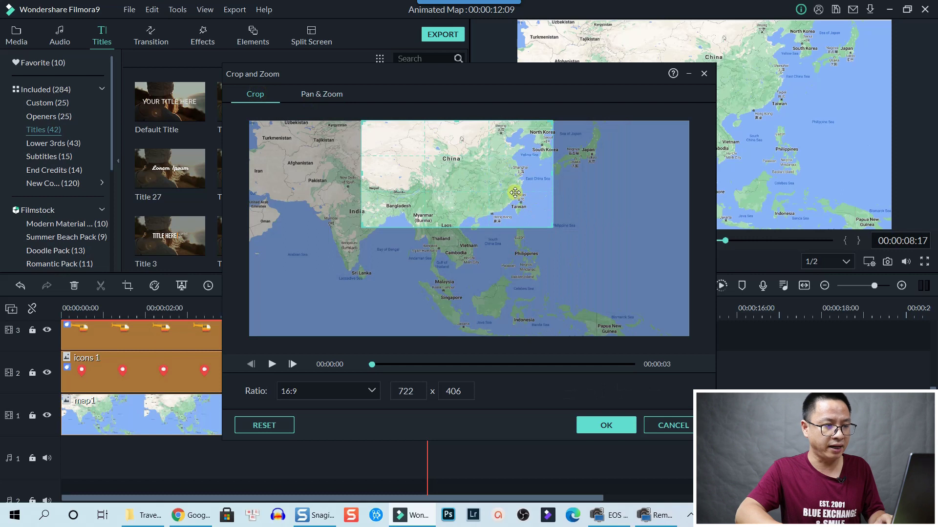
pyautogui.click(599, 429)
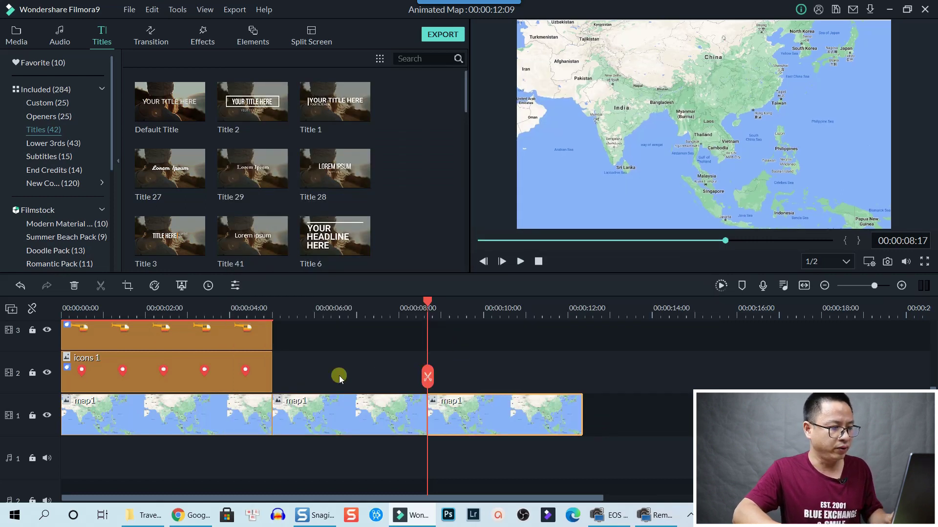
# Lock the map track and paste copies of the title, helicopter and pin clips at 8 seconds.
pyautogui.scroll(1, 336, 376)
pyautogui.click(34, 452)
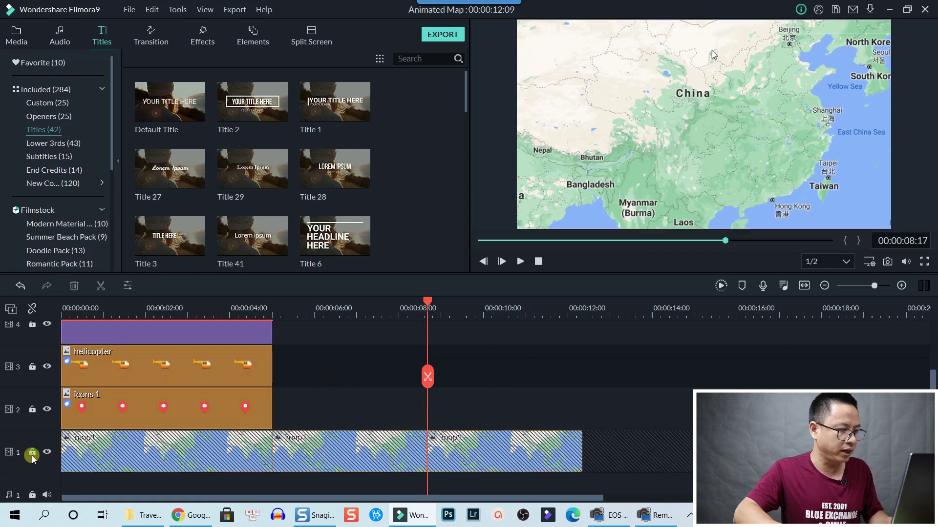
pyautogui.scroll(2, 289, 420)
pyautogui.moveTo(264, 397); pyautogui.dragTo(183, 470)
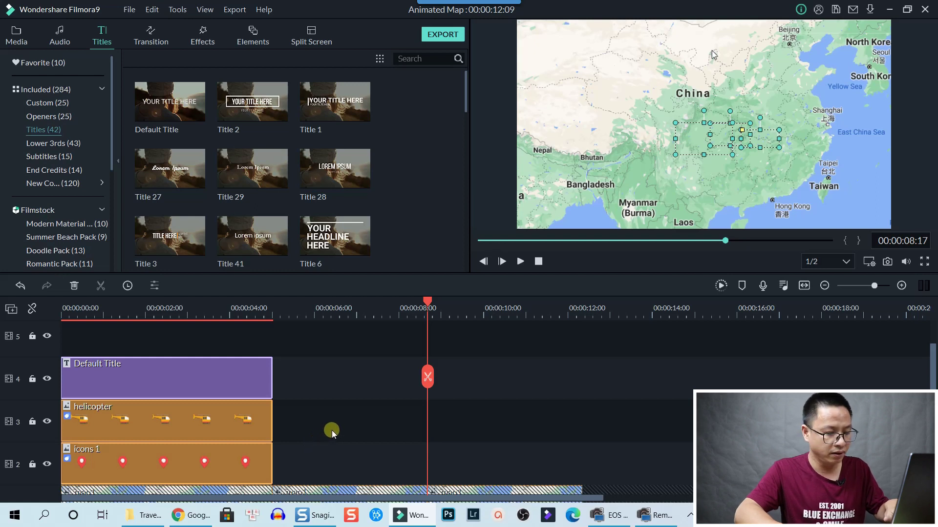
pyautogui.scroll(-2, 454, 414)
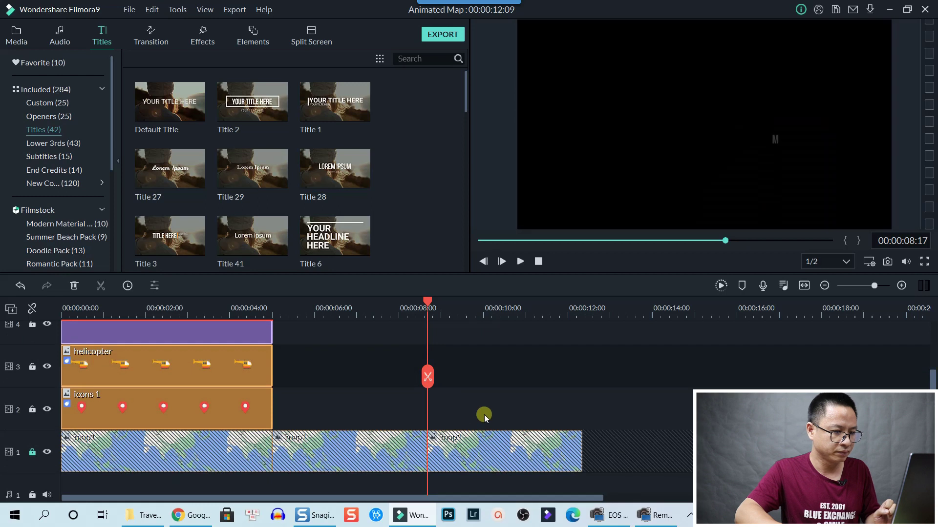
pyautogui.hotkey('ctrl', 'v')
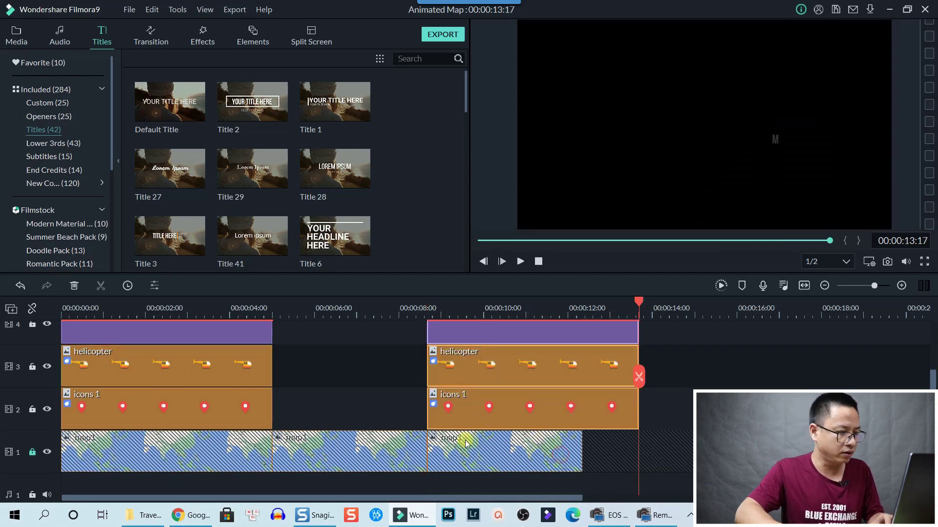
# Unlock the map track and lengthen the last map1 clip under the copies.
pyautogui.click(32, 452)
pyautogui.click(561, 456)
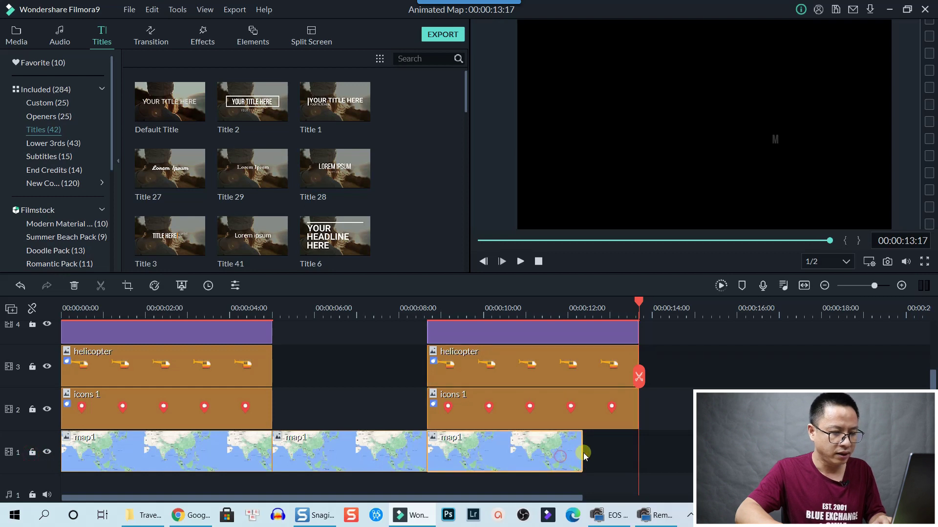
pyautogui.moveTo(583, 452); pyautogui.dragTo(647, 446)
# At about 10 seconds, drag the copied helicopter, red pin and 10:00 AM label beside China.
pyautogui.click(516, 317)
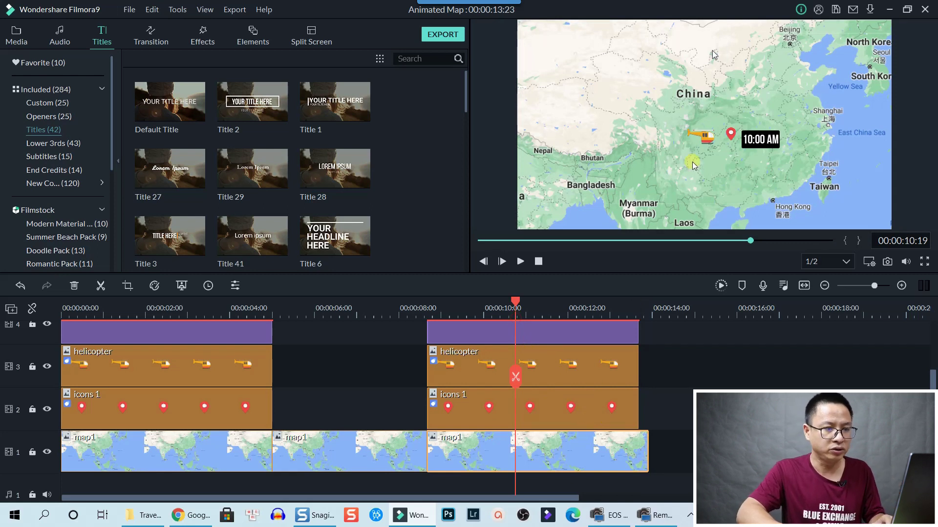
pyautogui.click(560, 366)
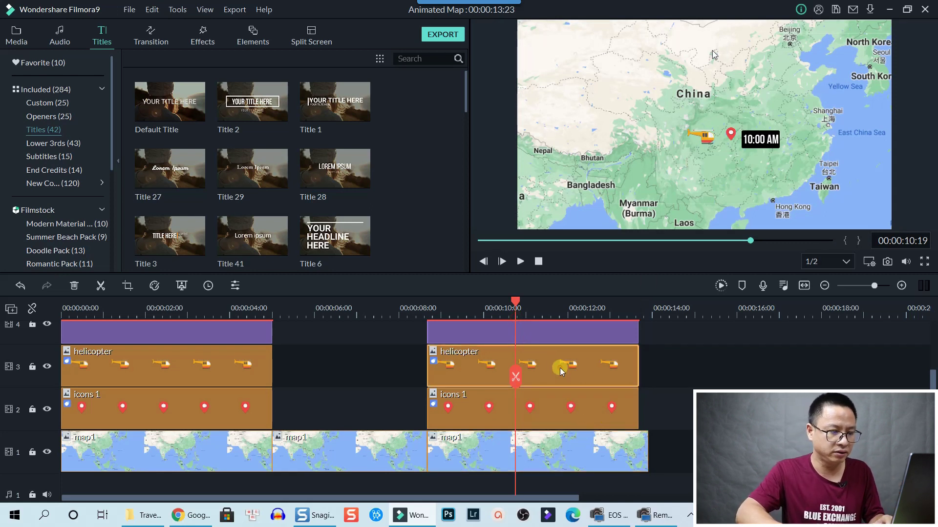
pyautogui.click(705, 140)
pyautogui.moveTo(705, 139); pyautogui.dragTo(662, 92)
pyautogui.click(730, 136)
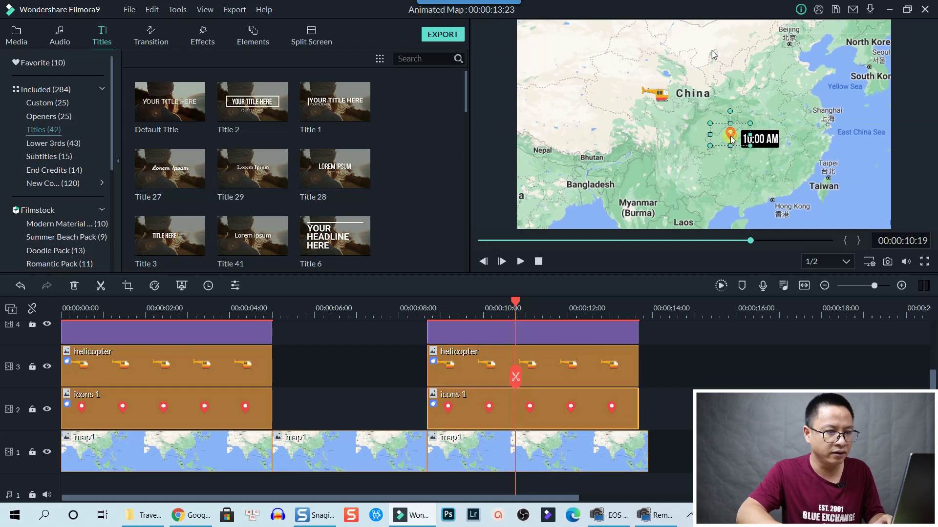
pyautogui.moveTo(731, 139); pyautogui.dragTo(697, 86)
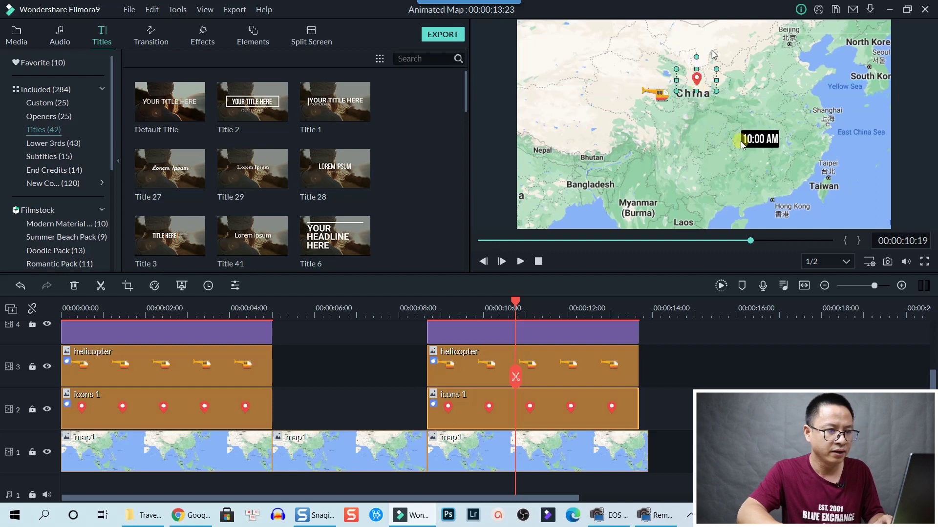
pyautogui.click(760, 141)
pyautogui.moveTo(761, 140); pyautogui.dragTo(737, 93)
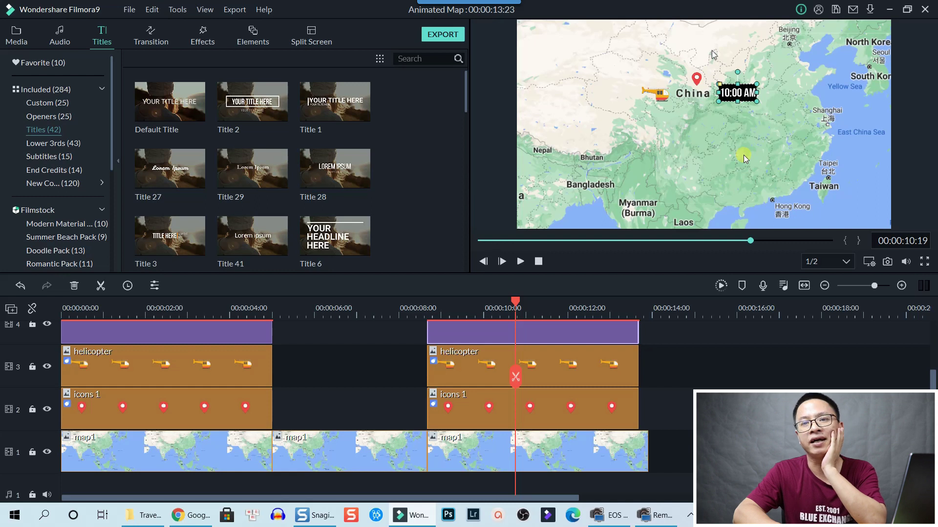
# Edit the copied time label's text to read '16:00 PM'.
pyautogui.doubleClick(732, 91)
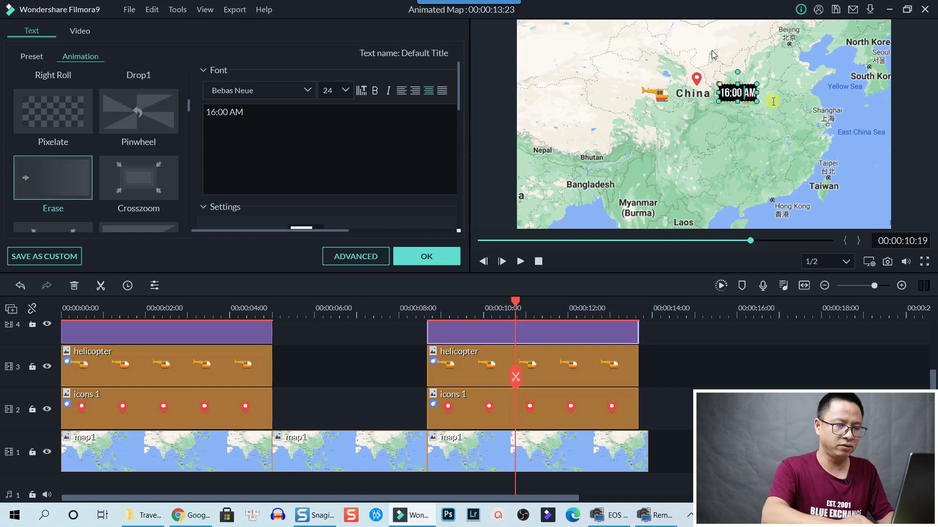
pyautogui.write('P')
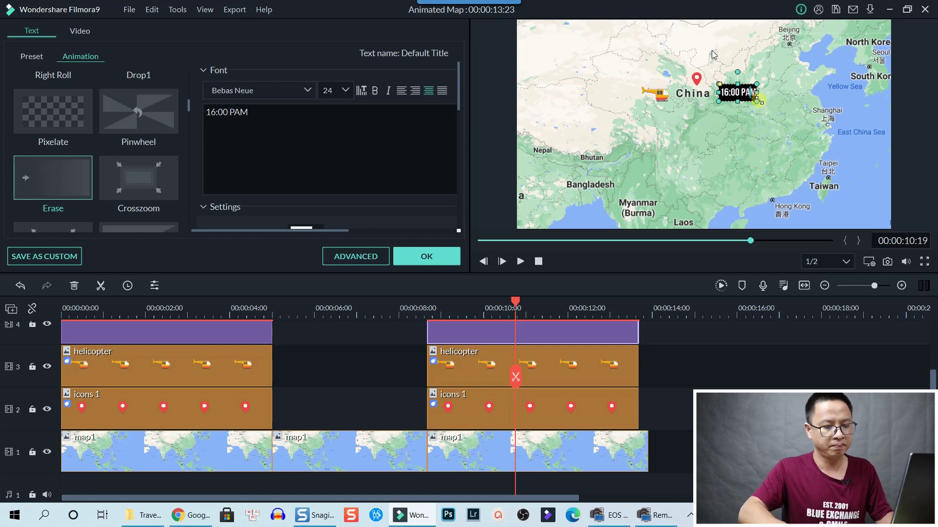
pyautogui.press('Delete')
# Open the map clip's settings and play back from about 7 seconds to check.
pyautogui.doubleClick(757, 157)
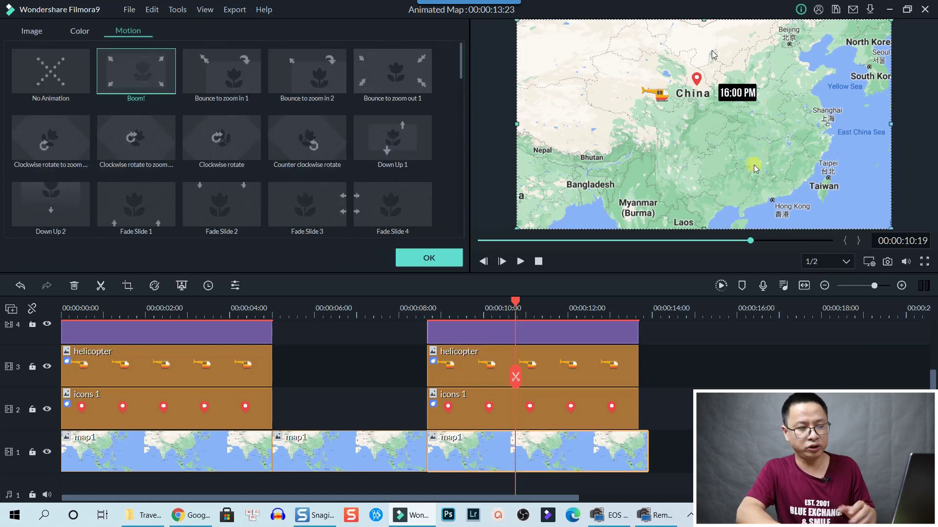
pyautogui.click(388, 303)
pyautogui.press('space')
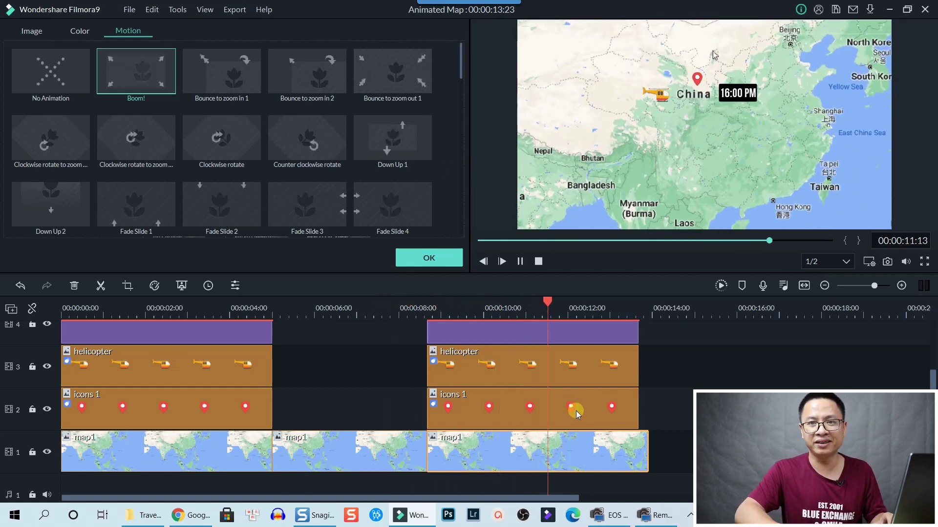
pyautogui.press('space')
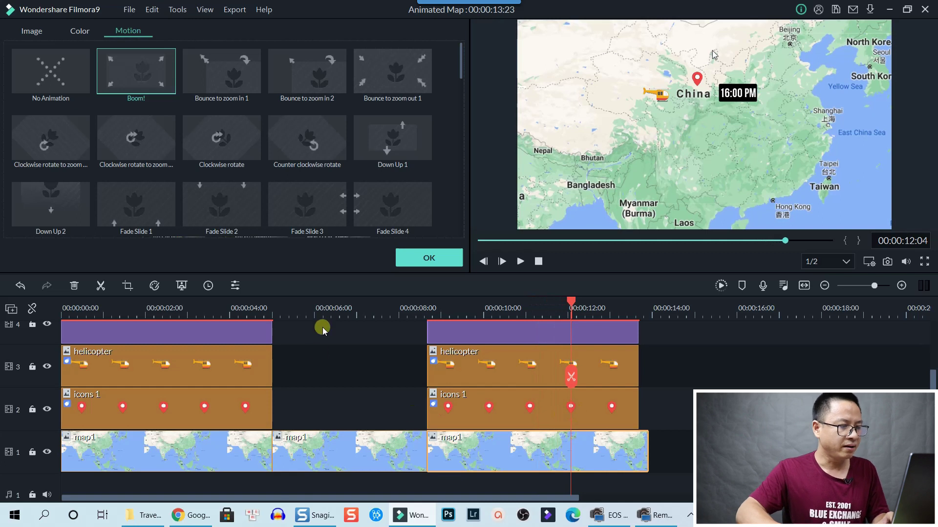
# Move the playhead back to about 6 seconds.
pyautogui.click(319, 306)
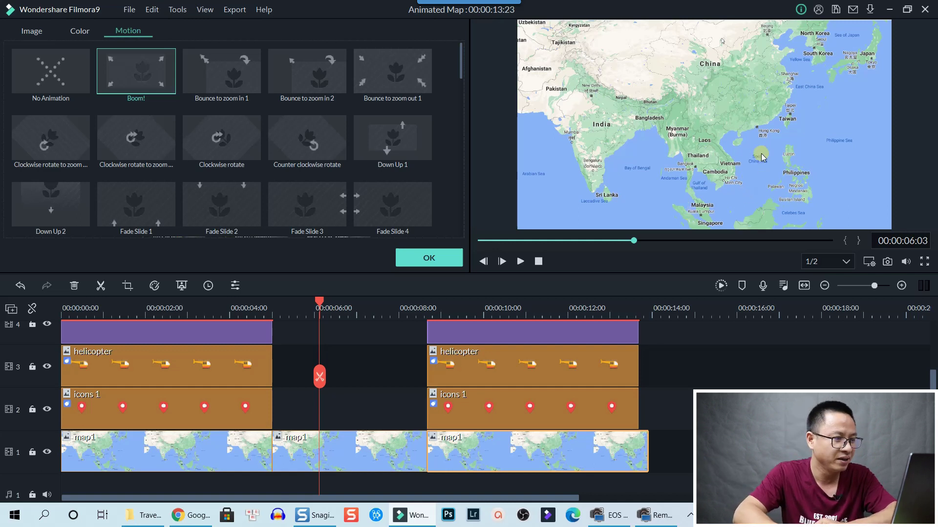
# Add the helicopter image from Media, shorten it, and move it into track 2's 5–8 second gap.
pyautogui.click(420, 257)
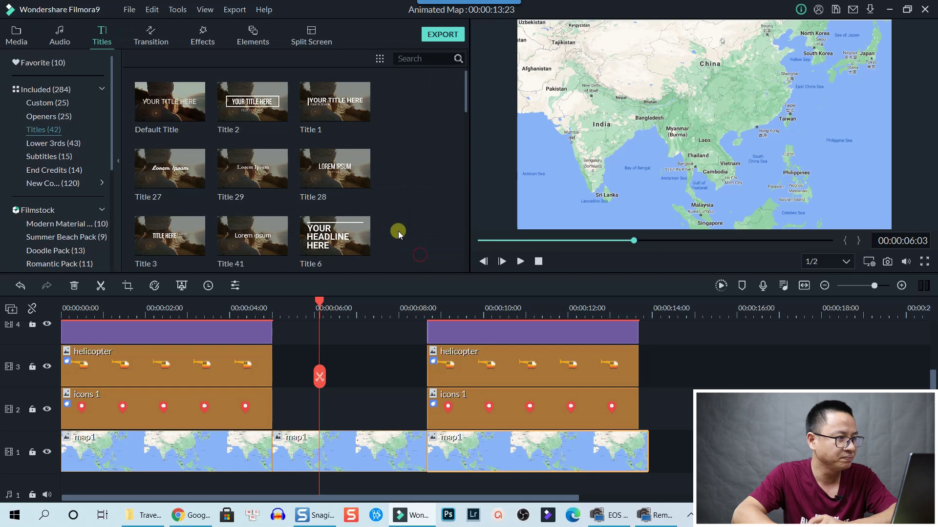
pyautogui.click(24, 41)
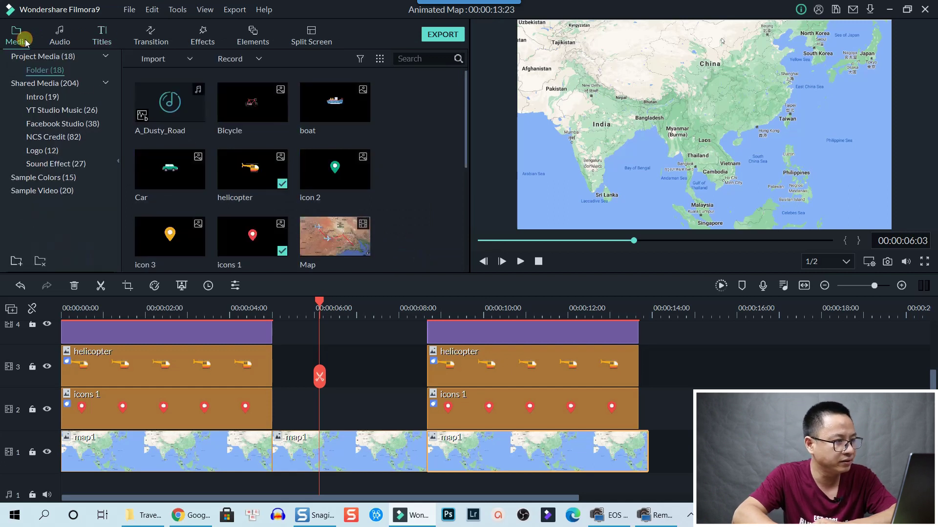
pyautogui.moveTo(241, 185); pyautogui.dragTo(667, 377)
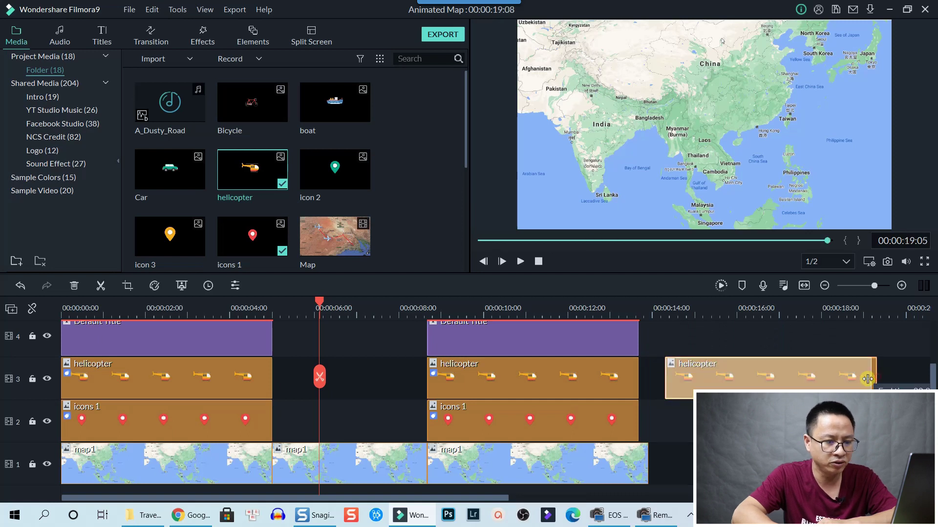
pyautogui.moveTo(878, 380); pyautogui.dragTo(827, 378)
pyautogui.moveTo(760, 385); pyautogui.dragTo(378, 482)
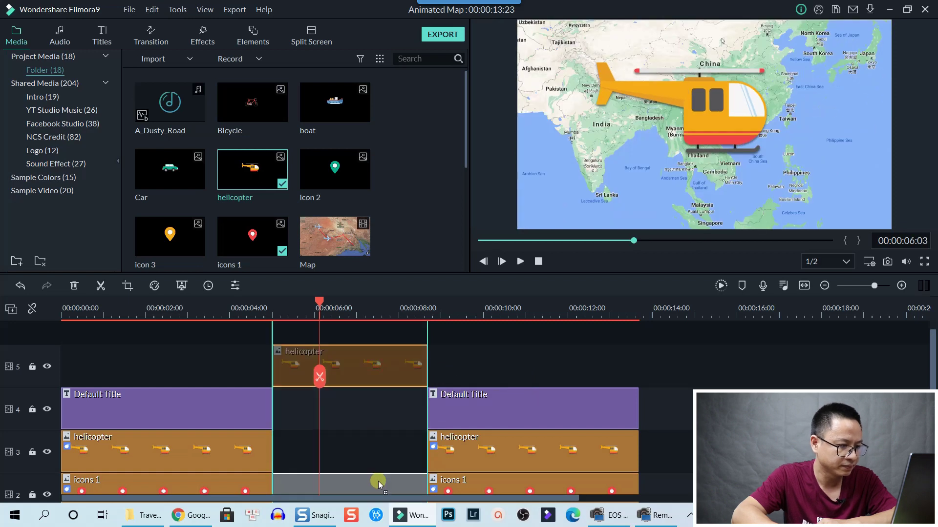
pyautogui.moveTo(380, 419); pyautogui.dragTo(379, 412)
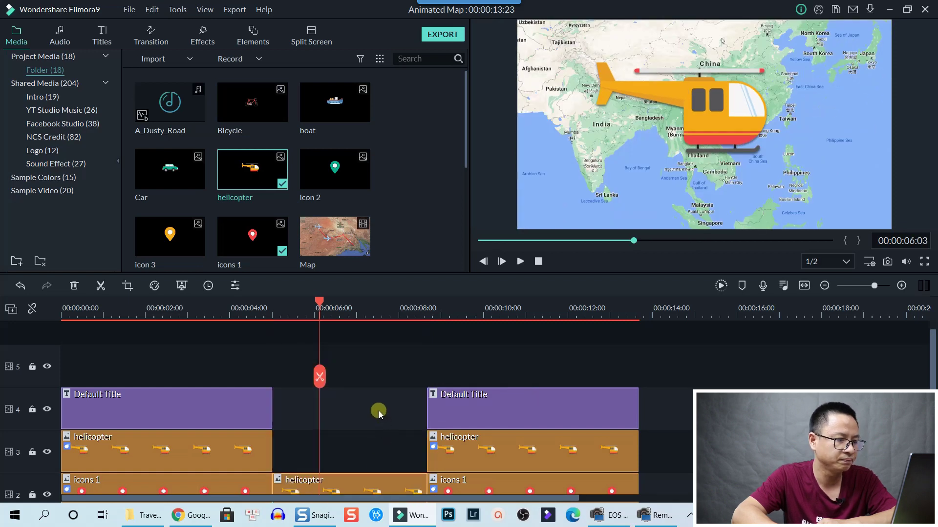
pyautogui.scroll(-3, 378, 411)
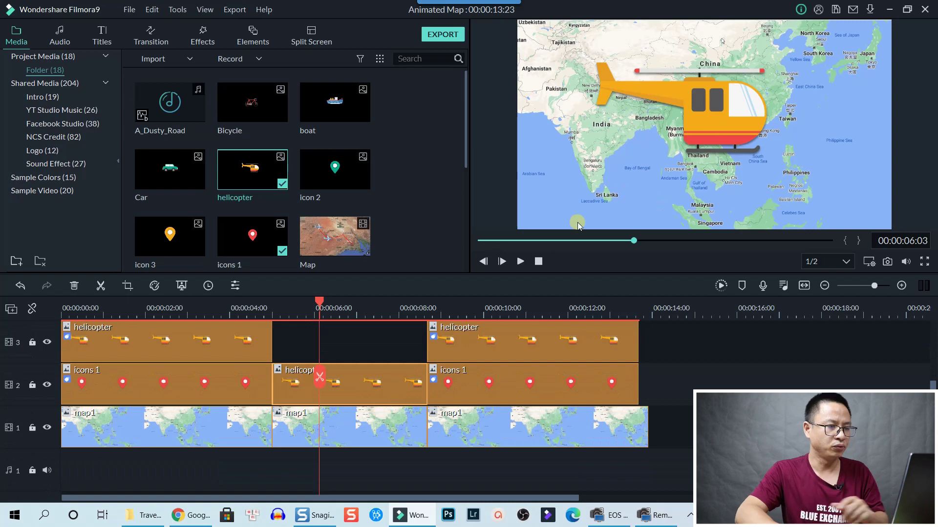
# Shrink the helicopter in the preview and place it over Myanmar on the map.
pyautogui.click(745, 115)
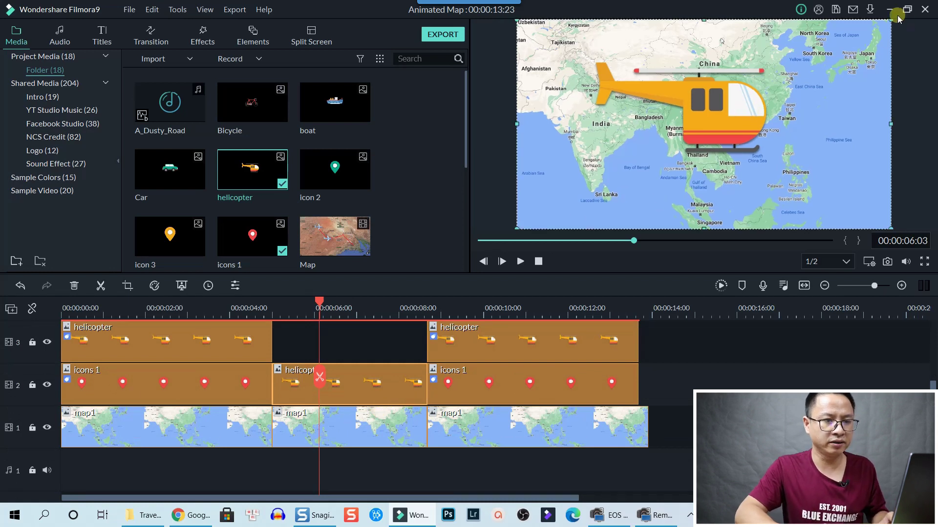
pyautogui.moveTo(890, 20); pyautogui.dragTo(734, 112)
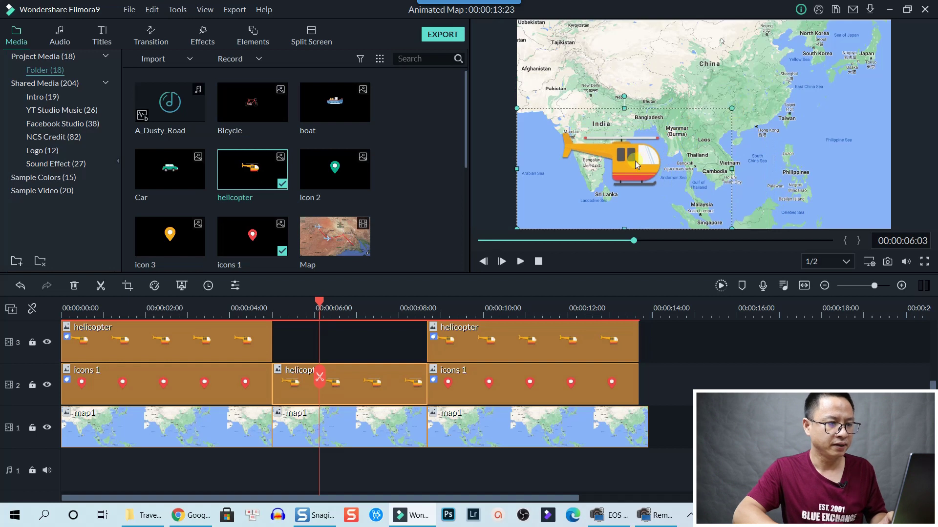
pyautogui.moveTo(635, 160); pyautogui.dragTo(715, 155)
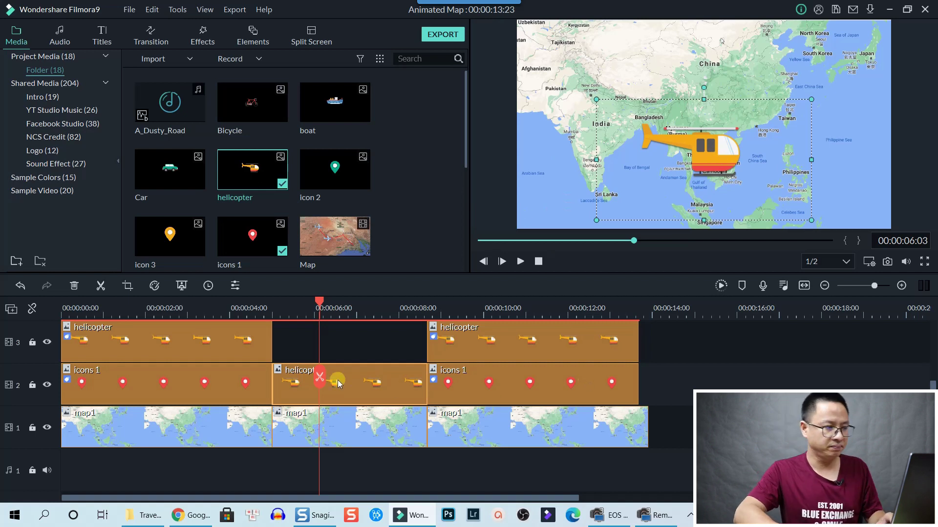
pyautogui.click(64, 309)
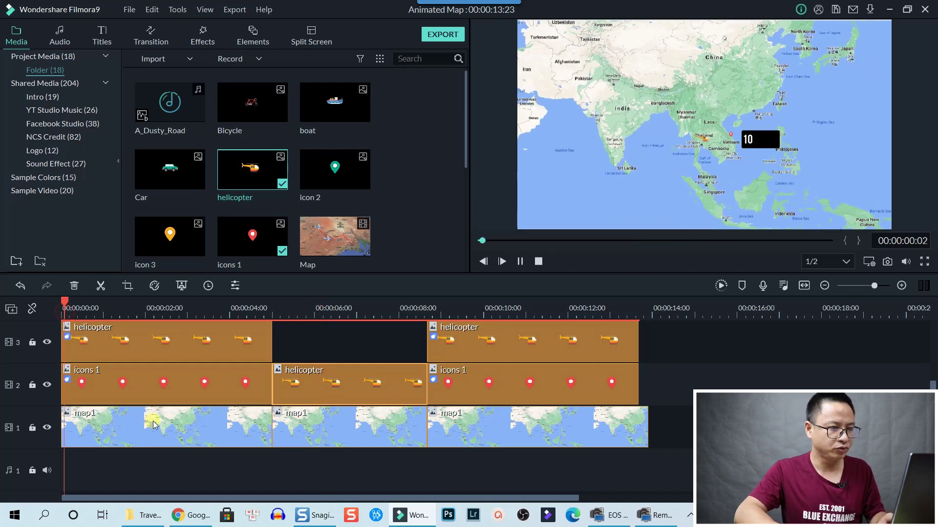
pyautogui.press('space')
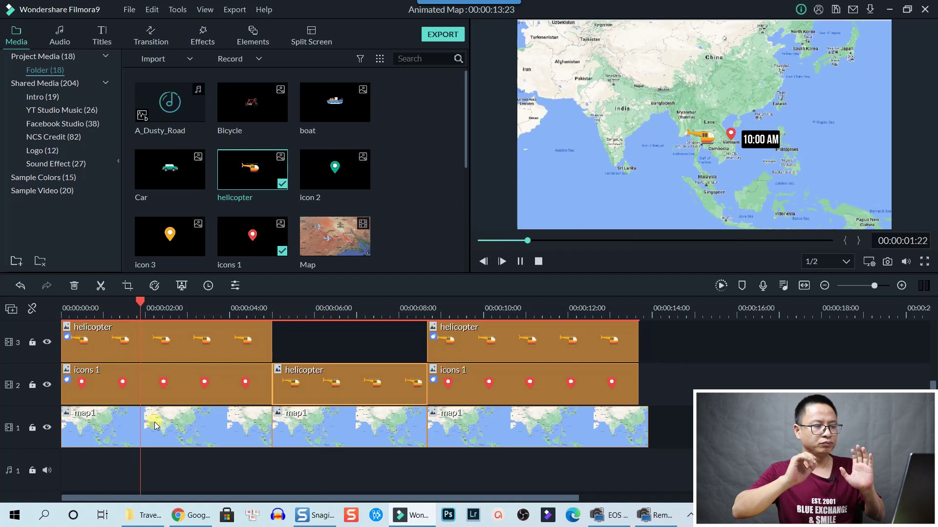